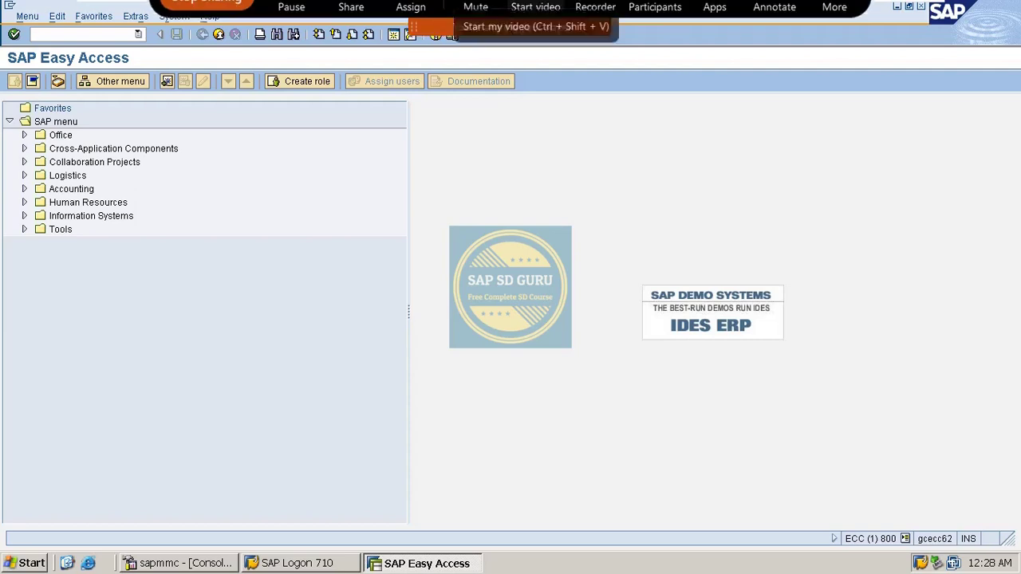
- Turn on Zoom annotation and write C.T in green, with an arrow down to A.S
click(775, 21)
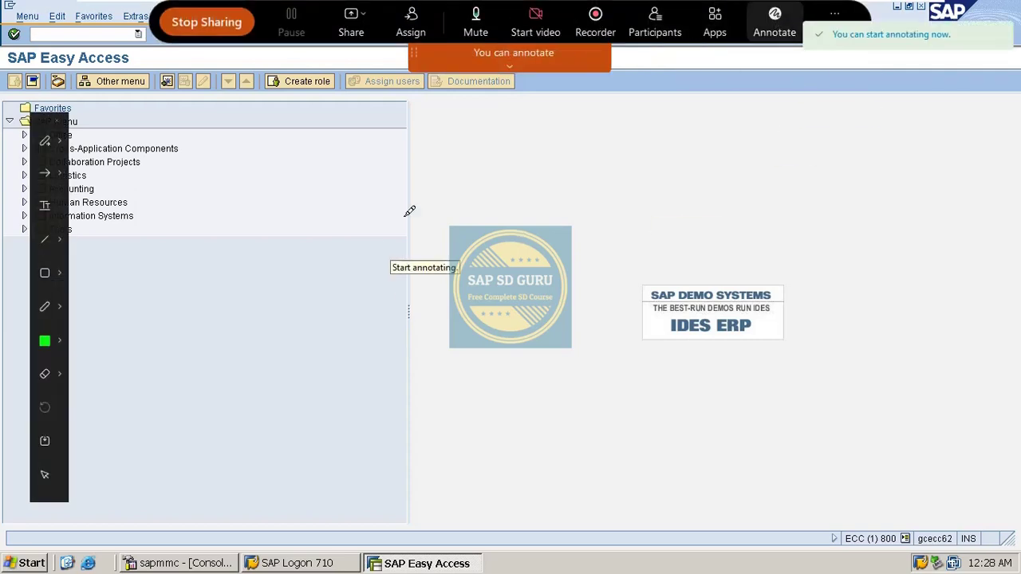
drag(401, 226, 418, 272)
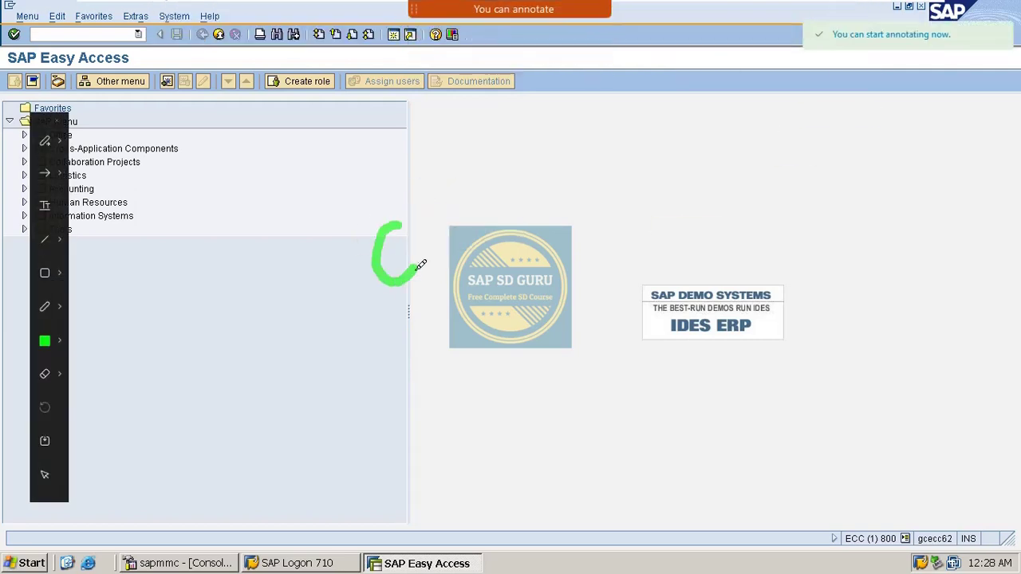
click(429, 248)
mouse_move(466, 229)
mouse_down()
mouse_move(470, 257)
mouse_move(481, 201)
mouse_up()
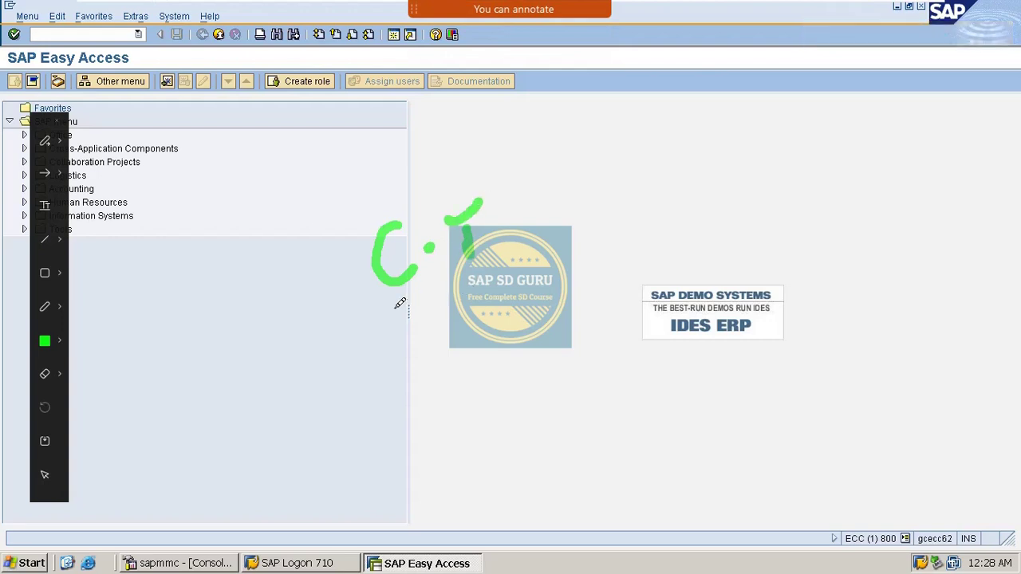
mouse_move(430, 295)
mouse_down()
mouse_move(438, 347)
mouse_move(461, 286)
mouse_up()
drag(425, 399, 459, 405)
click(466, 406)
mouse_move(500, 380)
mouse_down()
mouse_move(479, 412)
mouse_move(561, 440)
mouse_move(568, 479)
mouse_up()
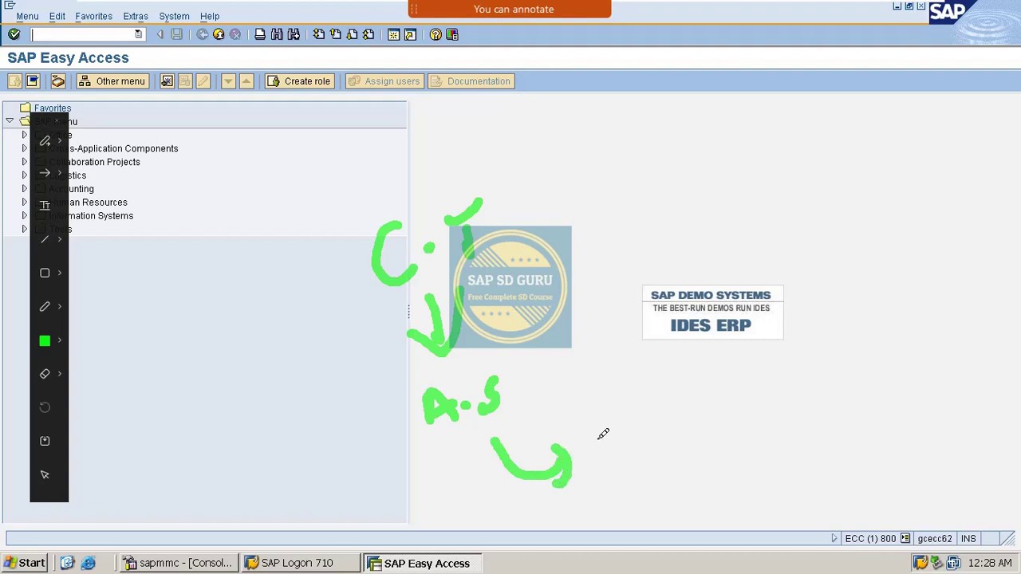
- Write C.T again with an upward arrow to P.PRO and a curved arrow back
mouse_move(607, 446)
mouse_down()
mouse_move(599, 458)
mouse_move(630, 481)
mouse_up()
click(638, 459)
mouse_move(672, 440)
mouse_down()
mouse_move(679, 471)
mouse_move(671, 436)
mouse_move(722, 433)
mouse_move(704, 501)
mouse_up()
mouse_move(753, 443)
mouse_down()
mouse_move(802, 358)
mouse_move(819, 371)
mouse_up()
mouse_move(810, 271)
mouse_down()
mouse_move(822, 323)
mouse_move(826, 285)
mouse_up()
mouse_move(846, 280)
mouse_down()
mouse_move(850, 293)
mouse_move(886, 279)
mouse_up()
mouse_move(892, 240)
mouse_down()
mouse_move(898, 264)
mouse_move(919, 235)
mouse_up()
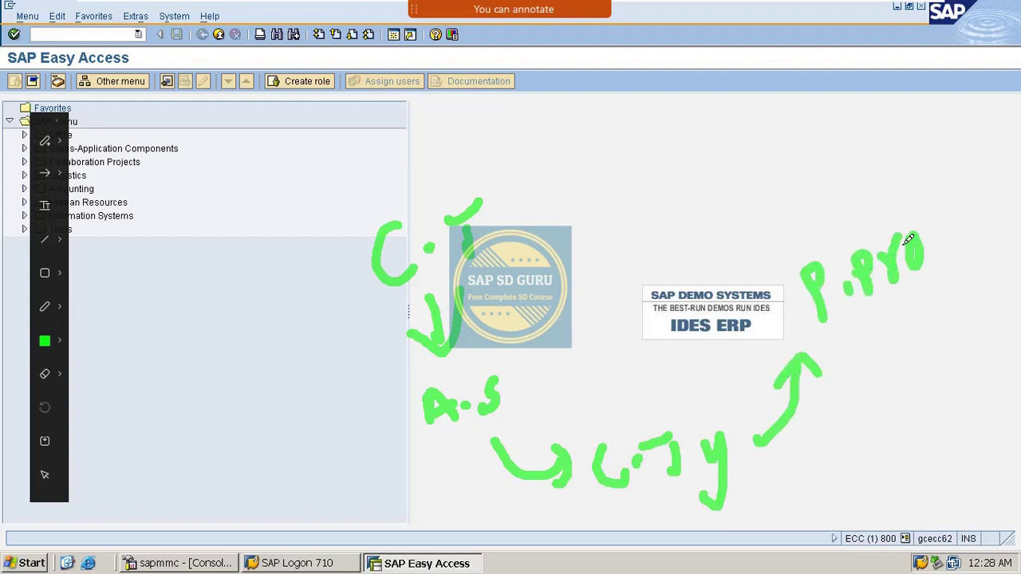
mouse_move(836, 232)
mouse_down()
mouse_move(747, 178)
mouse_move(750, 199)
mouse_move(766, 203)
mouse_up()
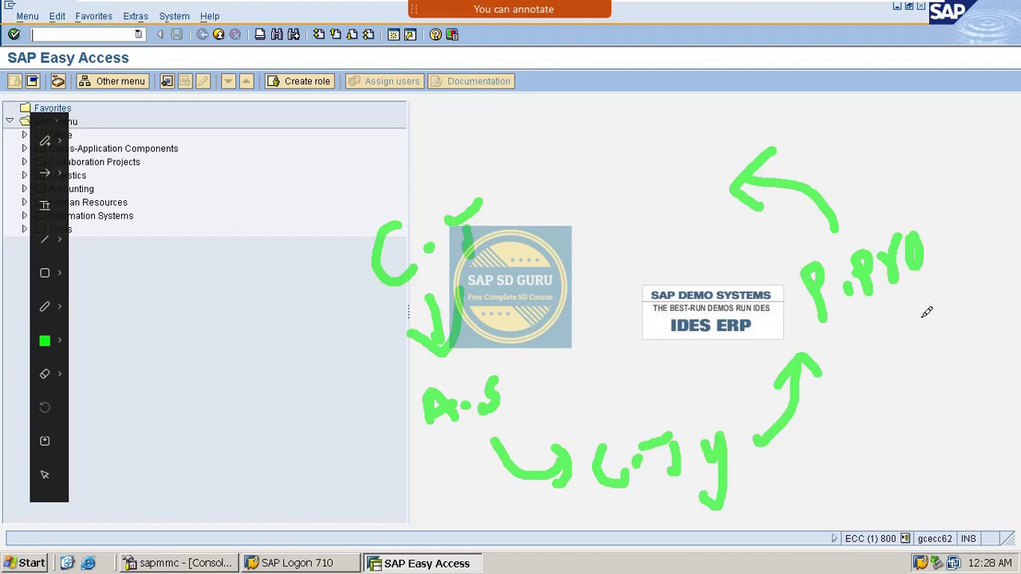
- Add a branching arrow labelled 'cand', underline P.PRO, and begin writing OVKK
mouse_move(794, 431)
mouse_down()
mouse_move(837, 425)
mouse_move(836, 493)
mouse_up()
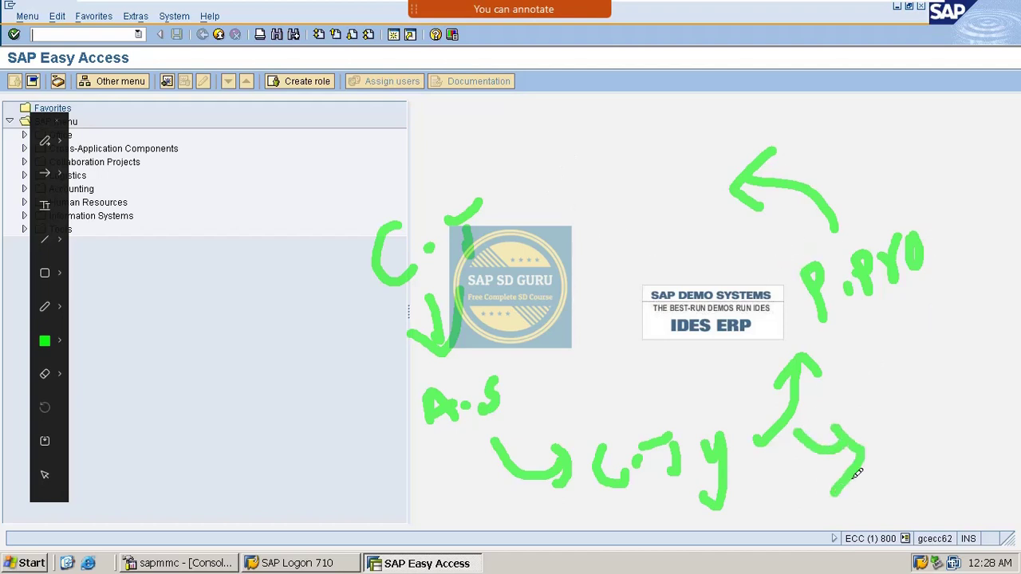
mouse_move(889, 422)
mouse_down()
mouse_move(877, 433)
mouse_move(907, 391)
mouse_move(983, 416)
mouse_move(1001, 389)
mouse_up()
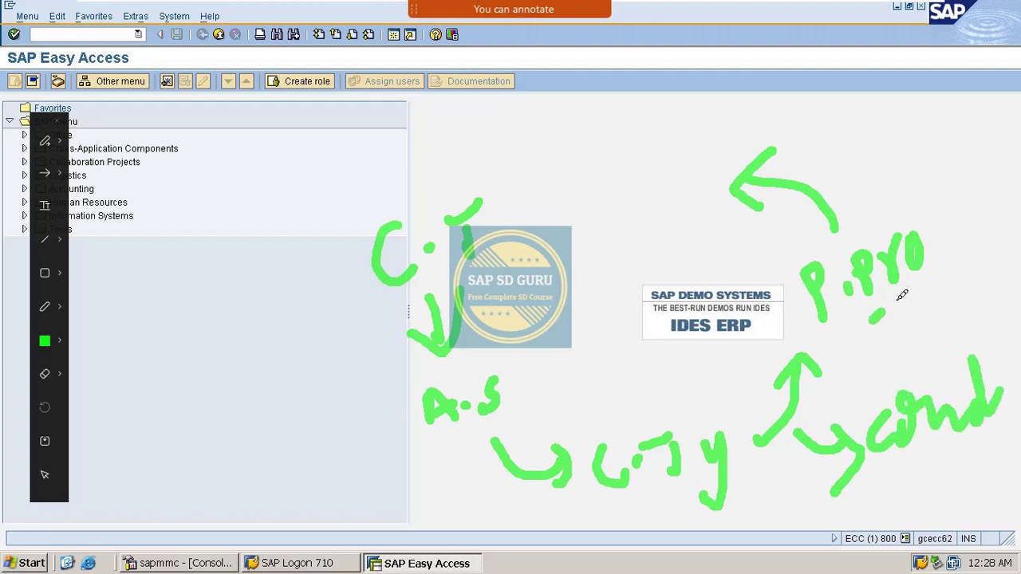
drag(884, 308, 922, 281)
drag(872, 323, 955, 276)
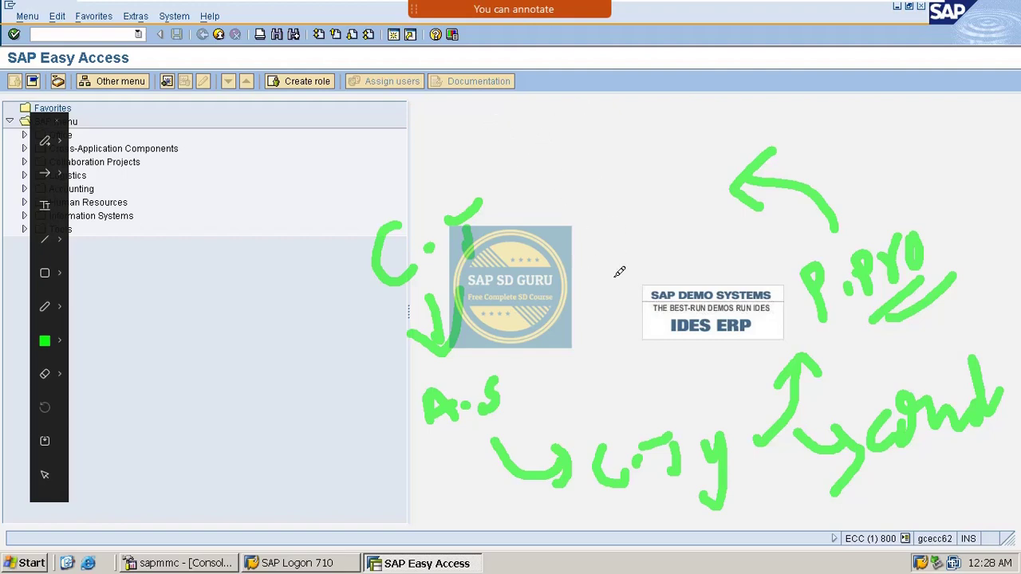
mouse_move(620, 280)
mouse_down()
mouse_move(606, 331)
mouse_move(621, 288)
mouse_move(672, 318)
mouse_move(692, 263)
mouse_move(718, 297)
mouse_move(754, 276)
mouse_move(736, 264)
mouse_move(734, 242)
mouse_up()
- Underline OVKK and add a top note with check marks and an up-right arrow
mouse_move(731, 335)
mouse_down()
mouse_move(717, 353)
mouse_move(730, 341)
mouse_up()
mouse_move(528, 136)
mouse_down()
mouse_move(548, 164)
mouse_move(551, 136)
mouse_move(595, 172)
mouse_up()
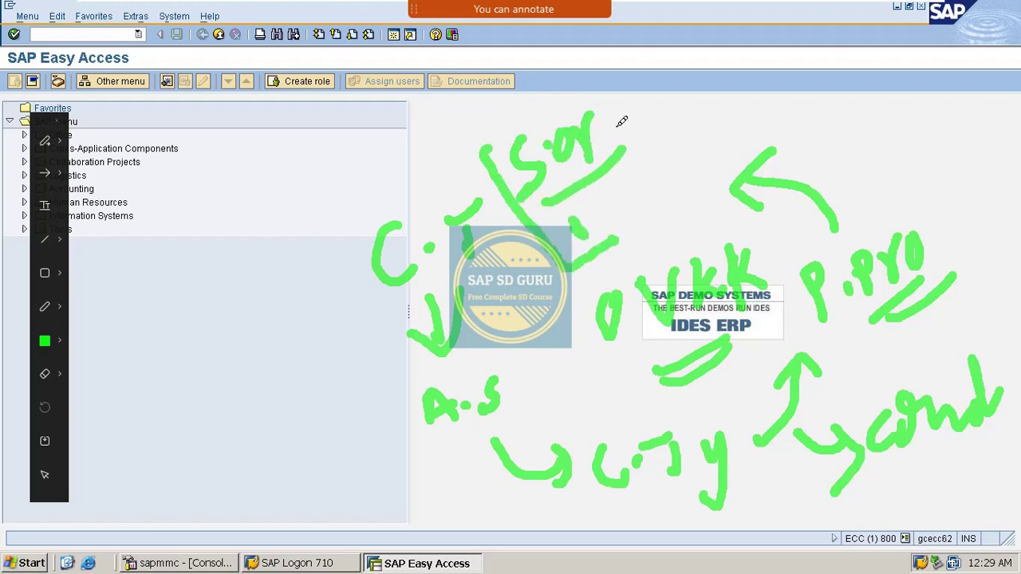
drag(619, 119, 645, 91)
mouse_move(642, 177)
mouse_down()
mouse_move(670, 113)
mouse_move(682, 203)
mouse_move(693, 165)
mouse_up()
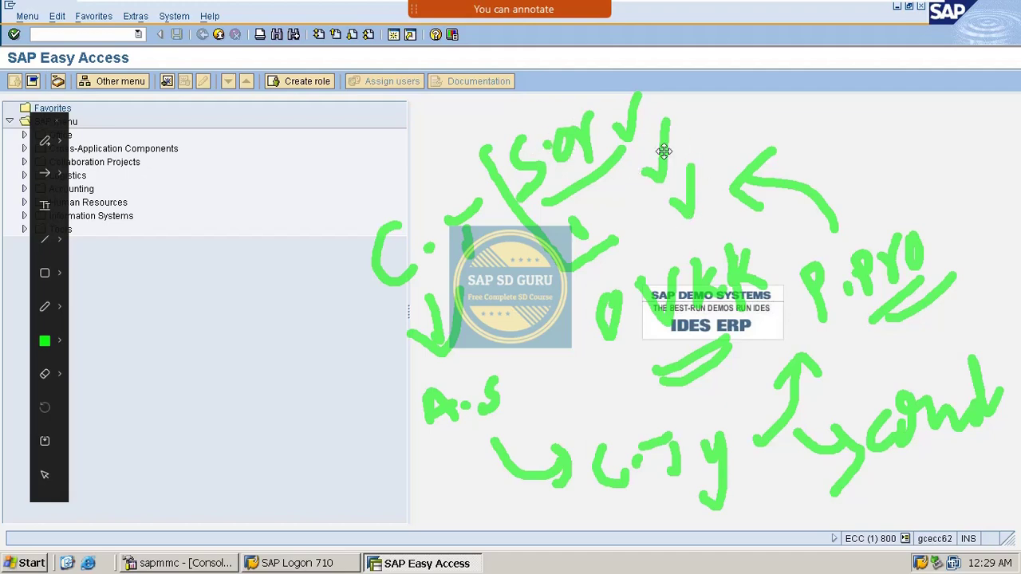
mouse_move(716, 134)
mouse_down()
mouse_move(752, 104)
mouse_move(759, 129)
mouse_move(785, 121)
mouse_move(802, 98)
mouse_move(821, 100)
mouse_move(874, 62)
mouse_move(885, 80)
mouse_up()
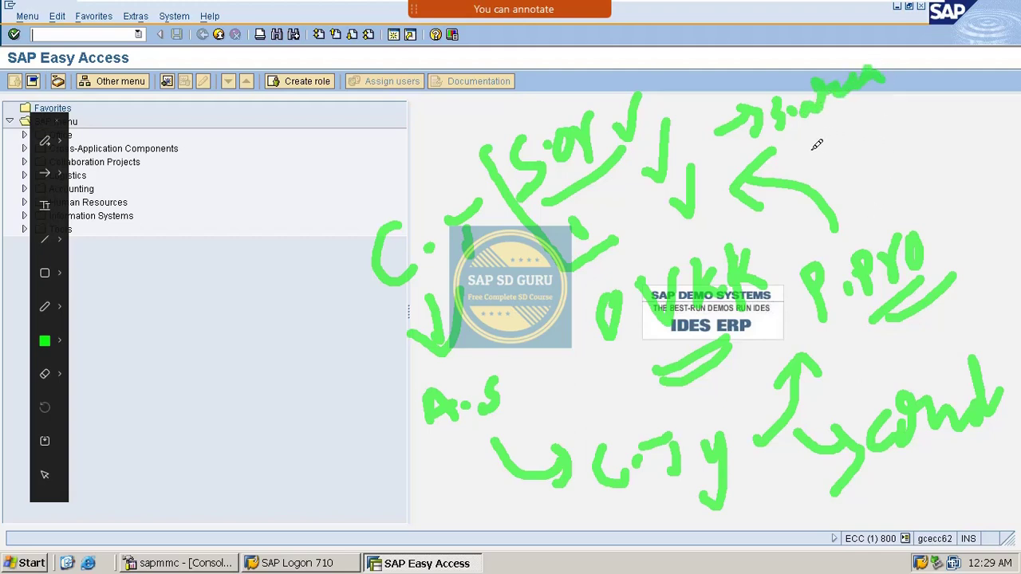
drag(802, 144, 883, 90)
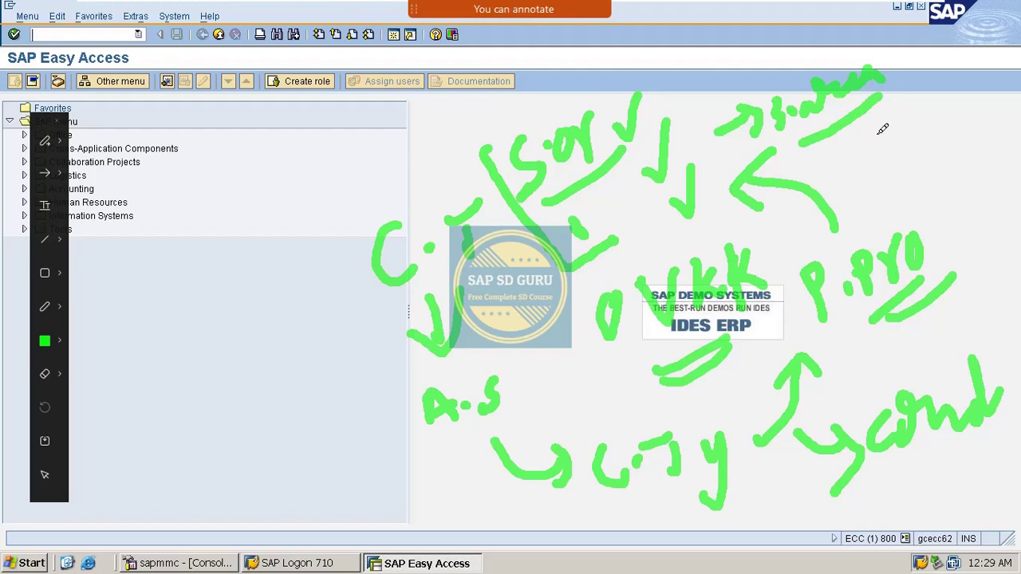
- Write +PM and +ZM at the top right, then clear all annotations
mouse_move(876, 137)
mouse_down()
mouse_move(904, 120)
mouse_move(896, 143)
mouse_up()
mouse_move(910, 106)
mouse_down()
mouse_move(914, 140)
mouse_move(951, 98)
mouse_move(961, 112)
mouse_move(969, 97)
mouse_up()
mouse_move(911, 188)
mouse_down()
mouse_move(961, 183)
mouse_move(975, 164)
mouse_move(993, 173)
mouse_move(978, 155)
mouse_up()
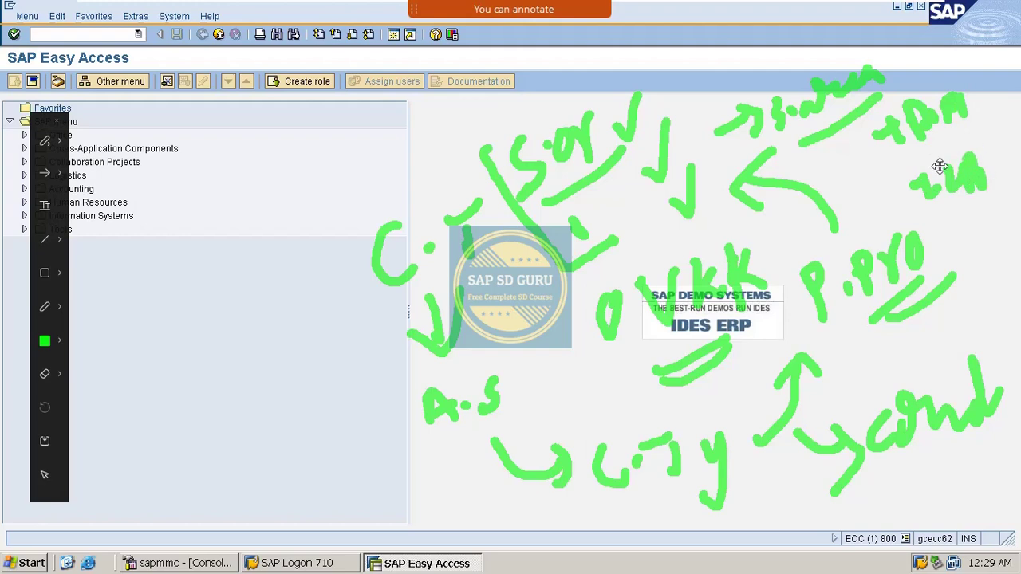
drag(915, 159, 909, 193)
mouse_move(881, 196)
mouse_down()
mouse_move(919, 165)
mouse_move(945, 212)
mouse_up()
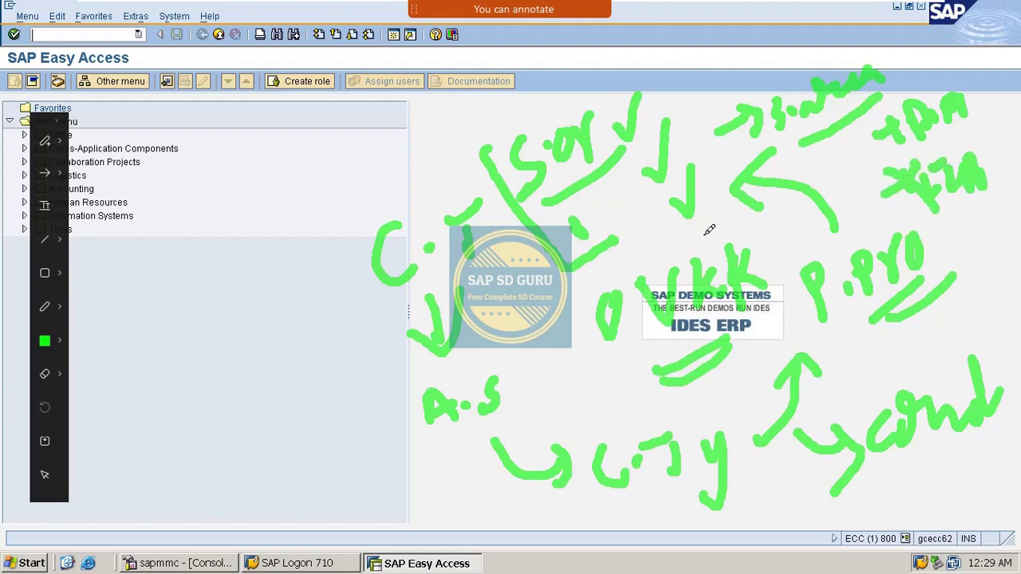
key(Escape)
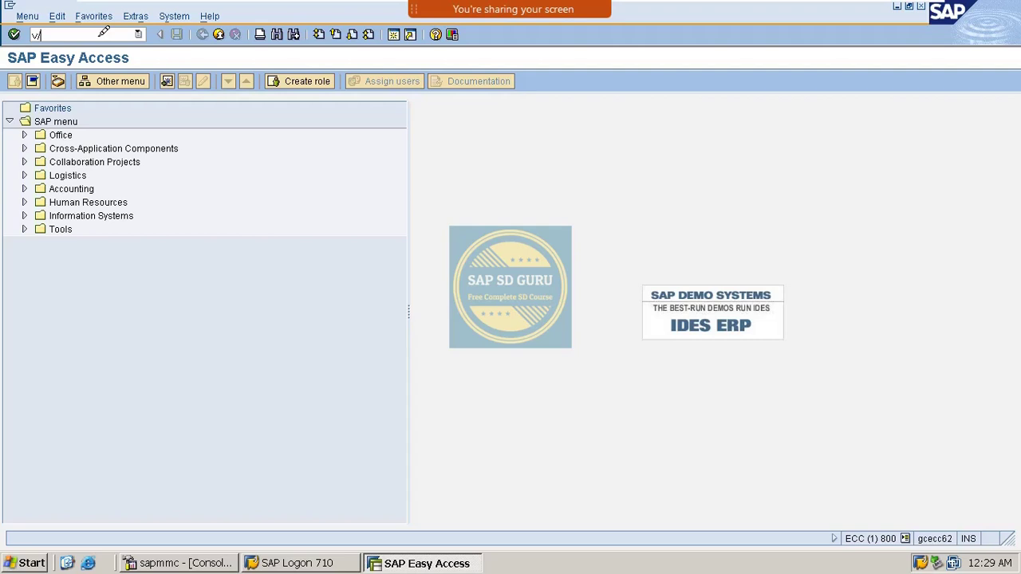
- Run V/03 to reach the field overview for a new condition table
text(3)
key(Return)
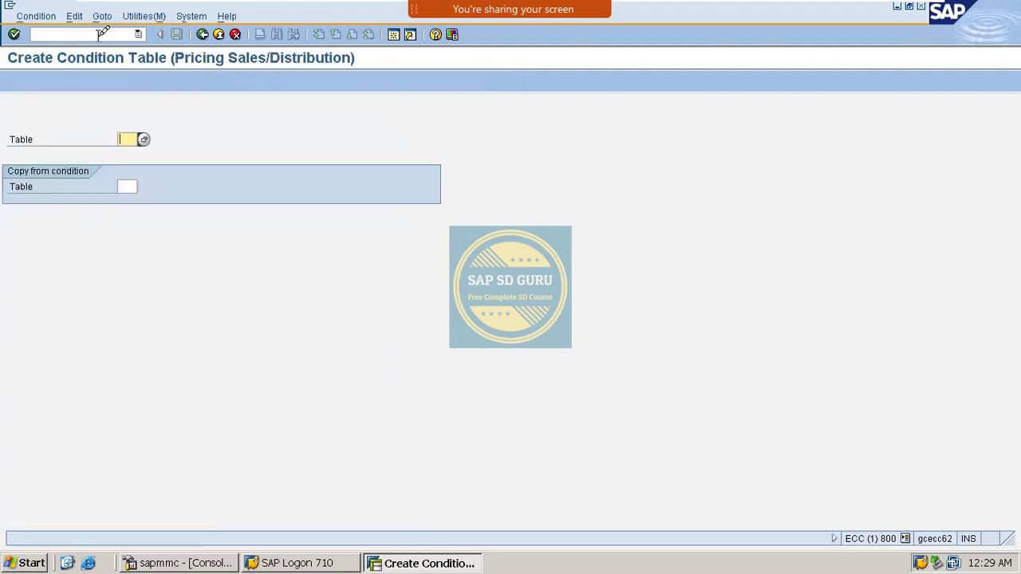
key(Return)
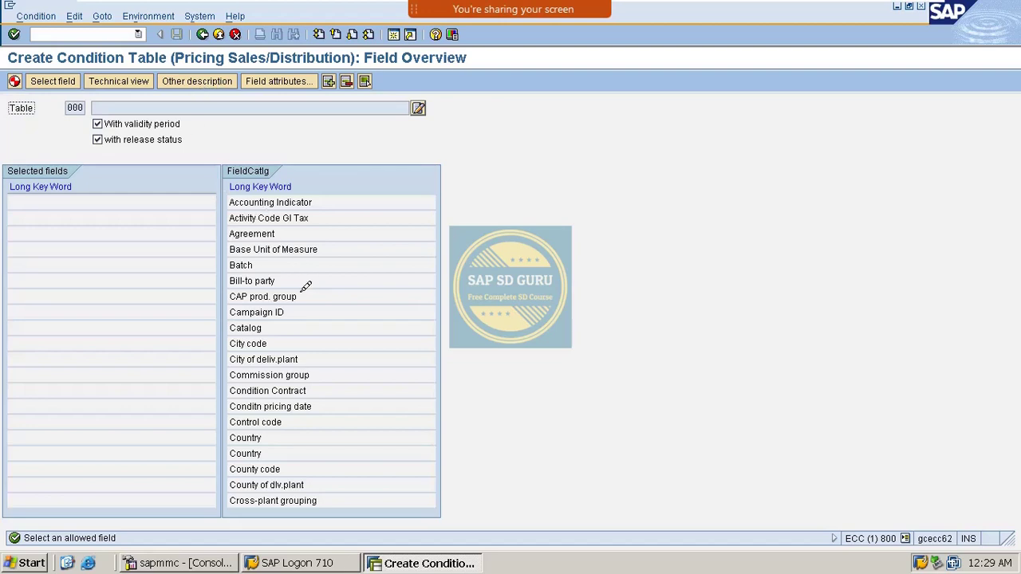
click(97, 32)
- Open the V/06 condition types, look up K004 Material, and return to SAP Easy Access
key(Return)
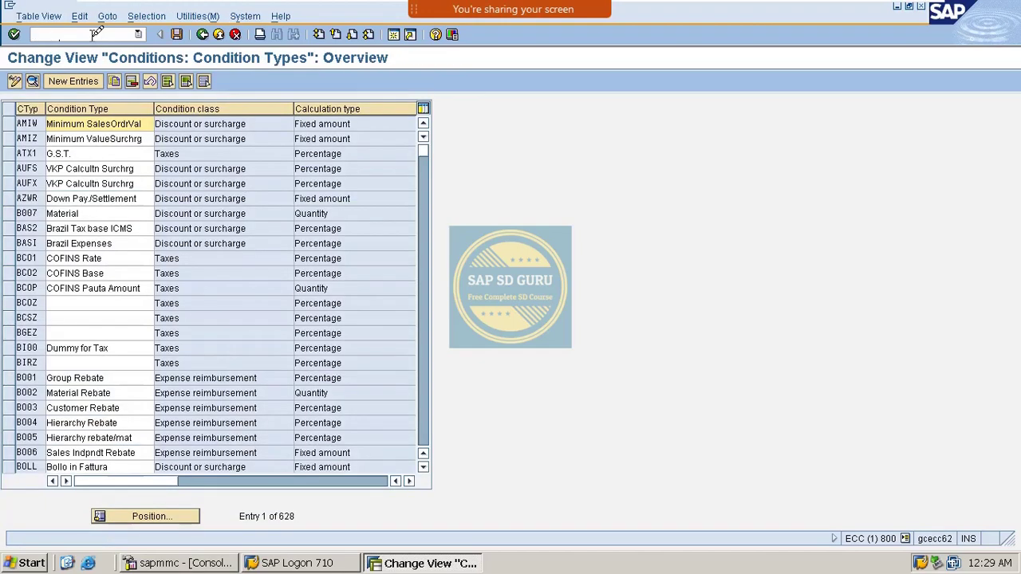
click(175, 517)
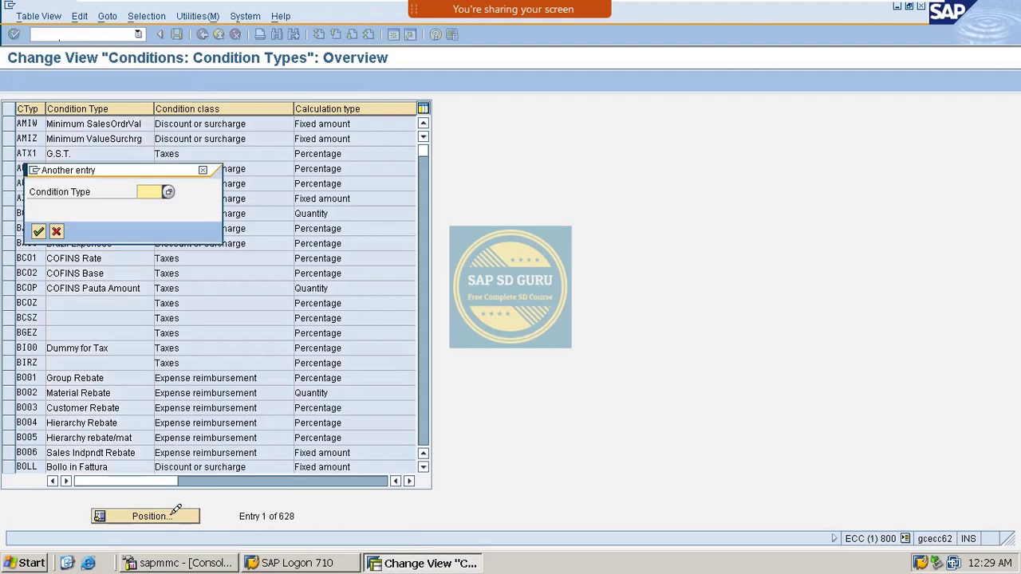
text(k004)
key(Return)
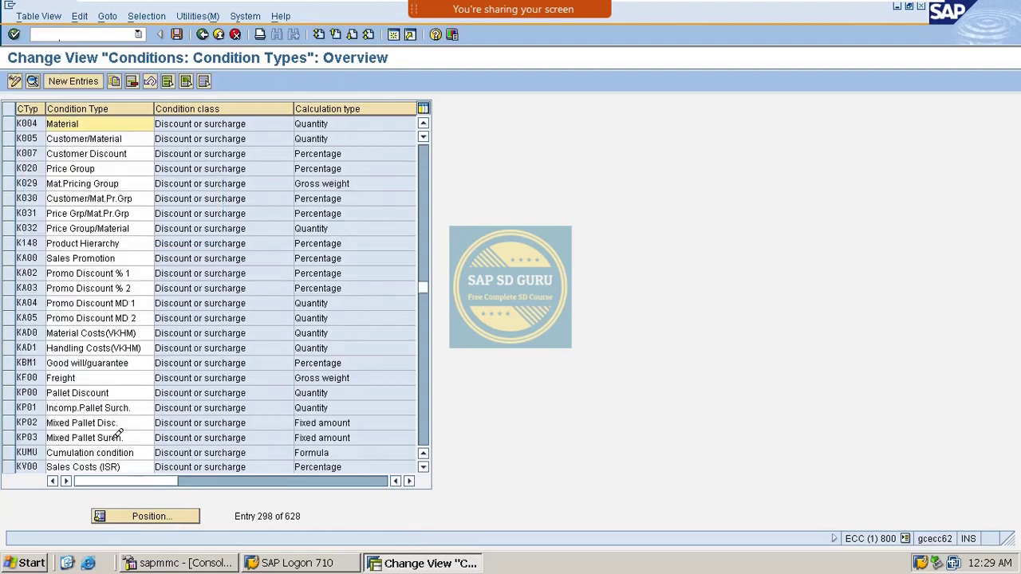
double_click(38, 123)
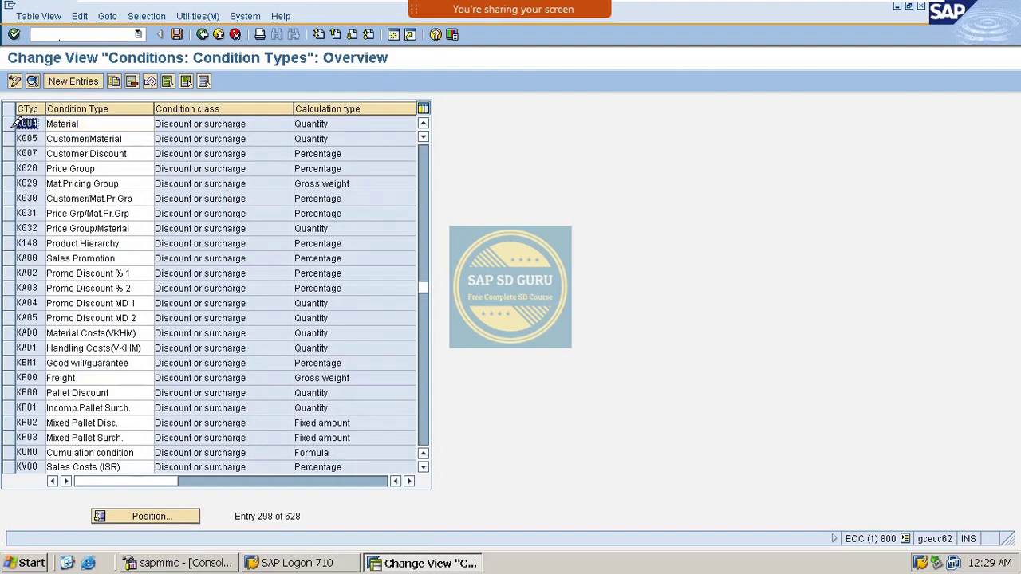
key(Tab)
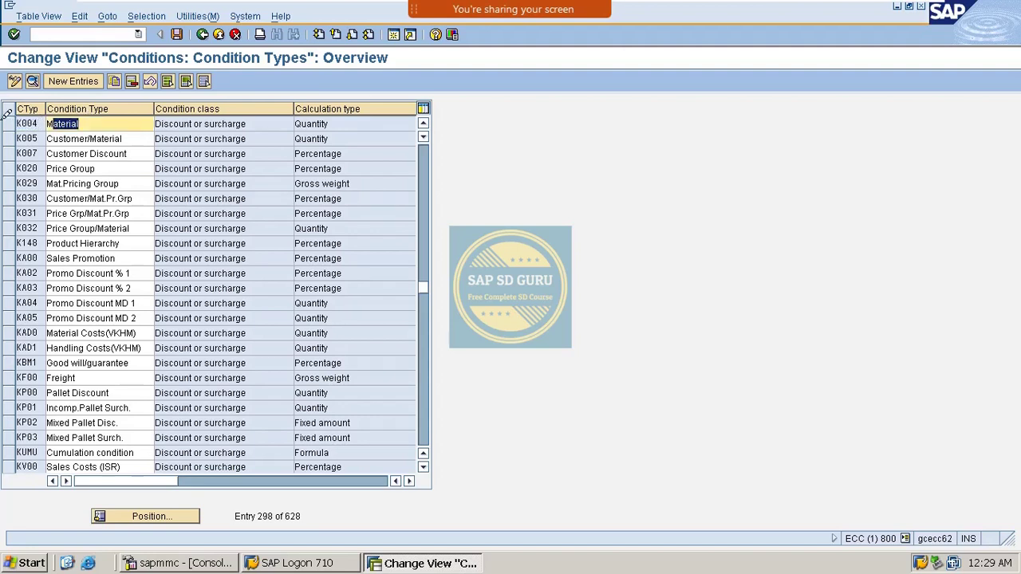
click(98, 31)
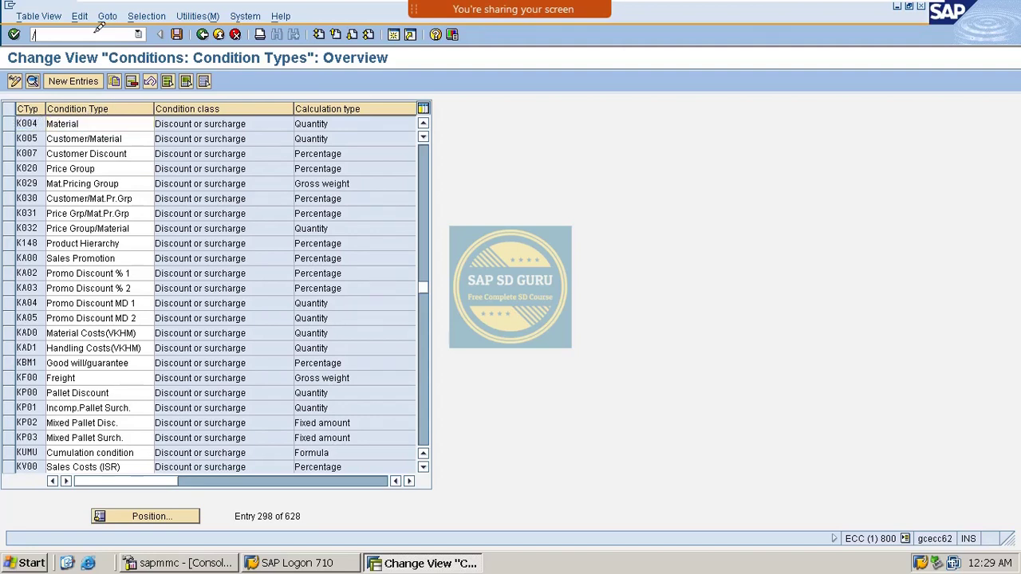
key(Return)
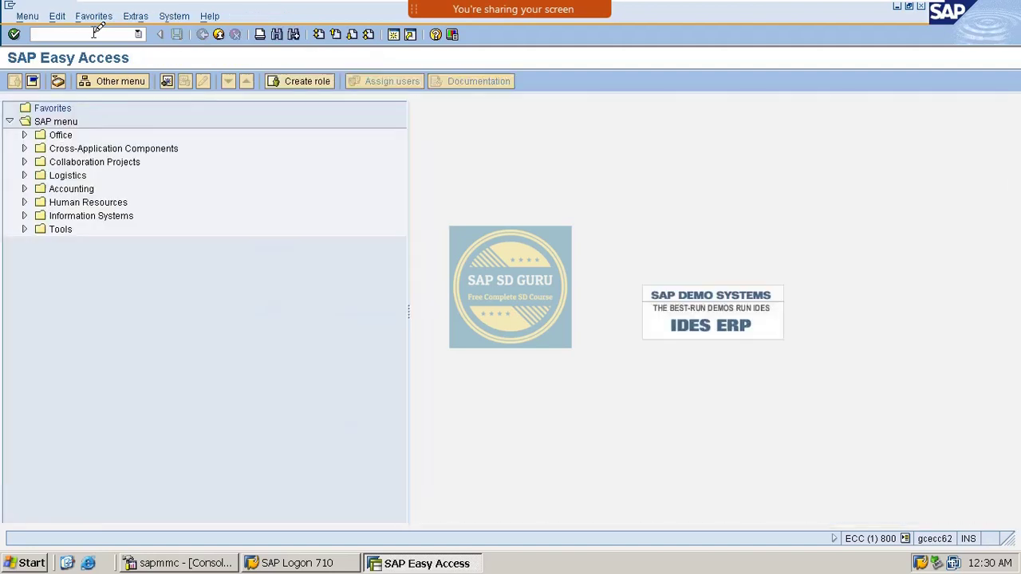
- Open the V/03 field overview and page through the field catalog
text(v/03)
key(Return)
key(Return)
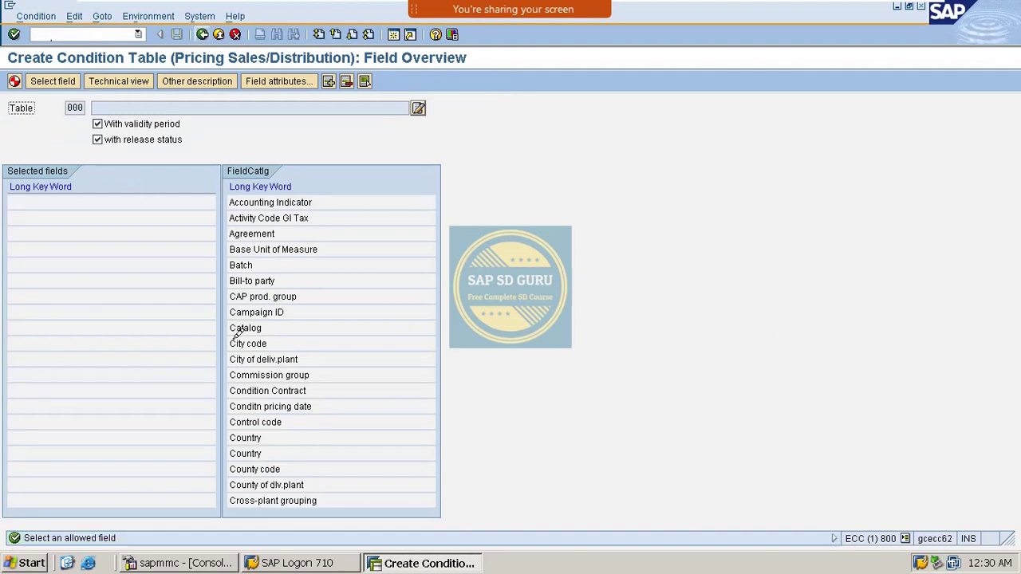
click(289, 356)
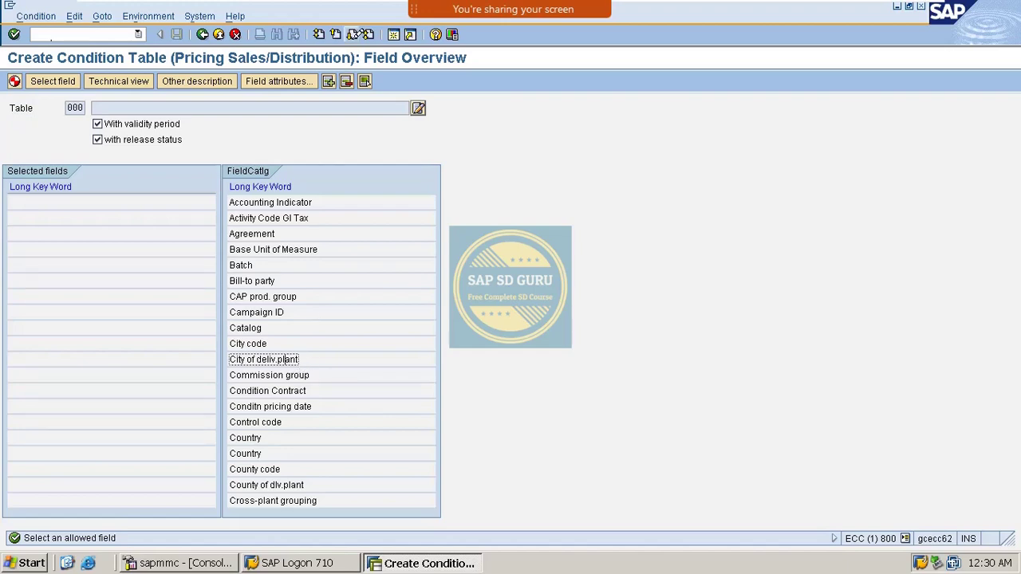
click(354, 32)
click(354, 32)
click(353, 32)
click(353, 32)
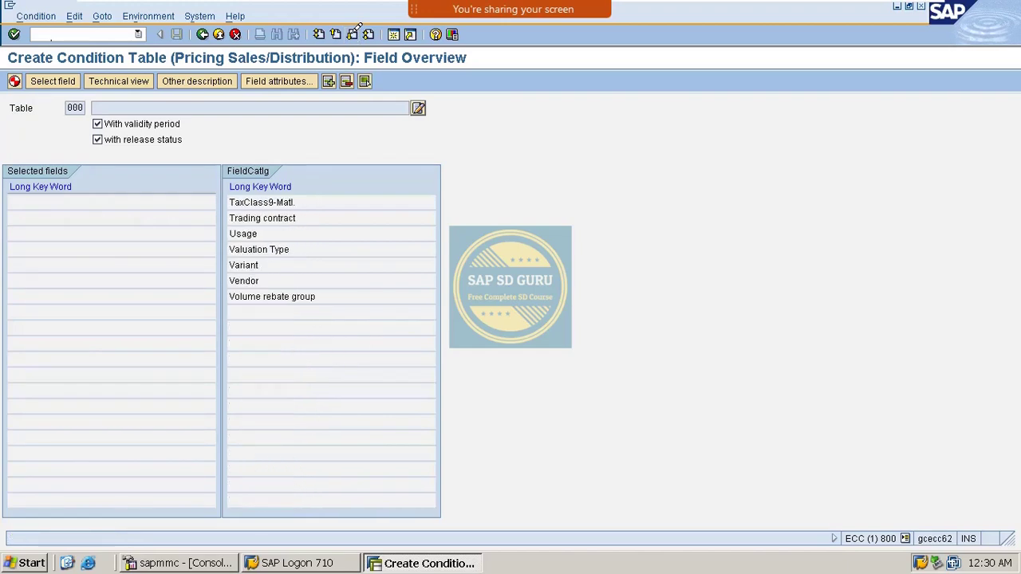
- Page back and add Material as the table's only selected field
click(336, 33)
click(335, 34)
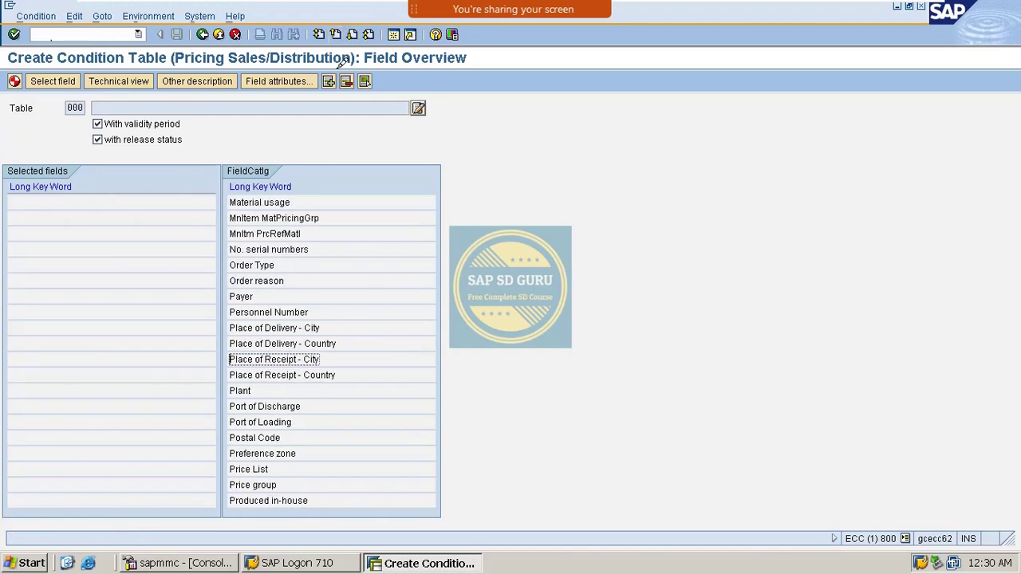
click(336, 34)
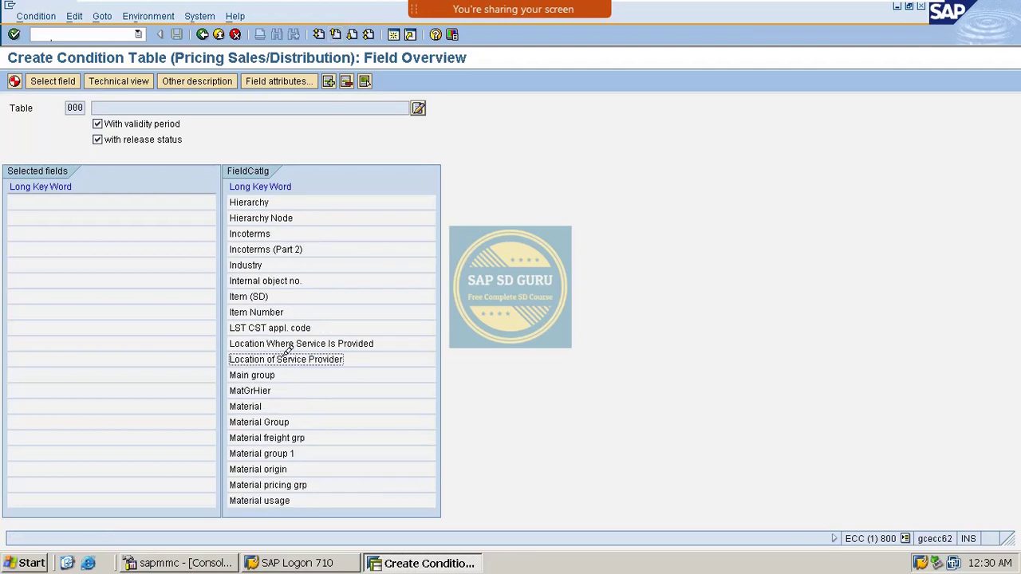
double_click(269, 408)
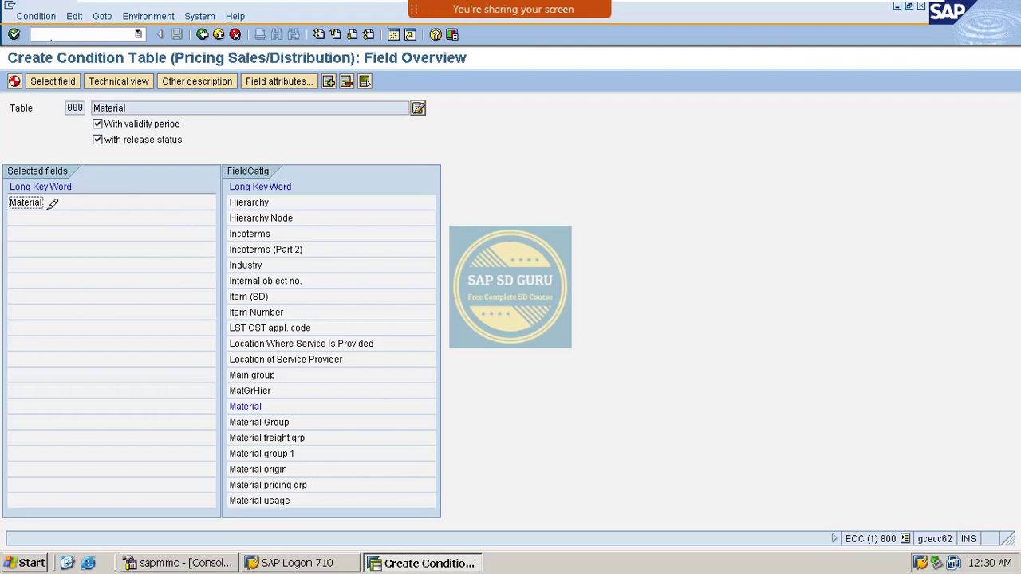
drag(55, 201, 4, 205)
- Generate the Material condition table and confirm the generation prompt
click(14, 81)
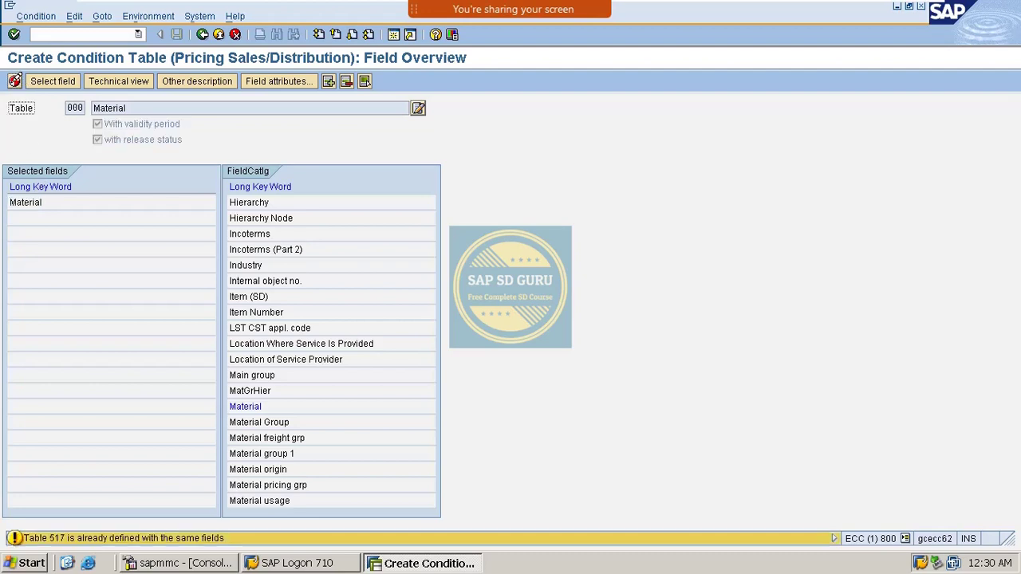
click(15, 82)
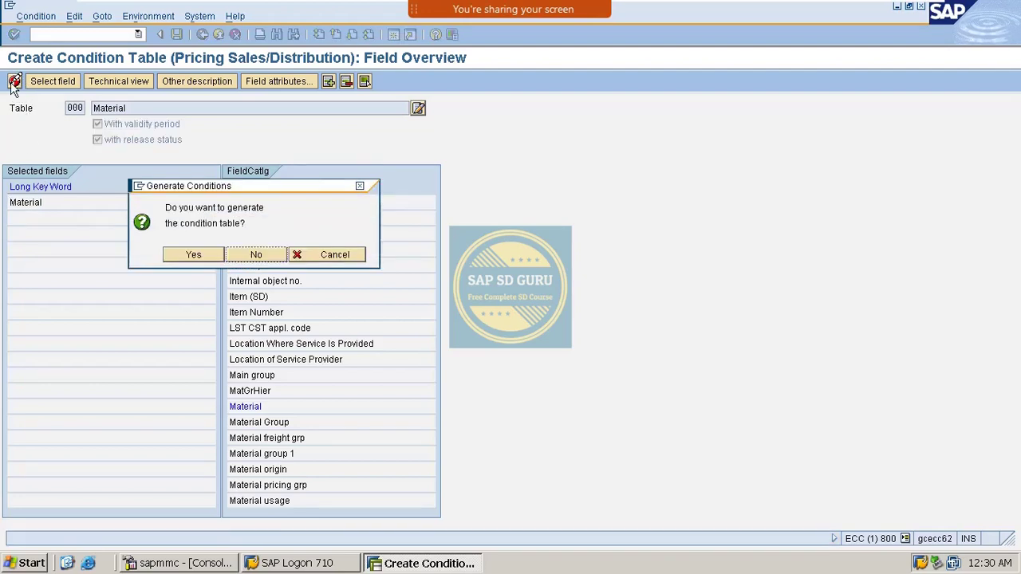
key(Escape)
click(15, 82)
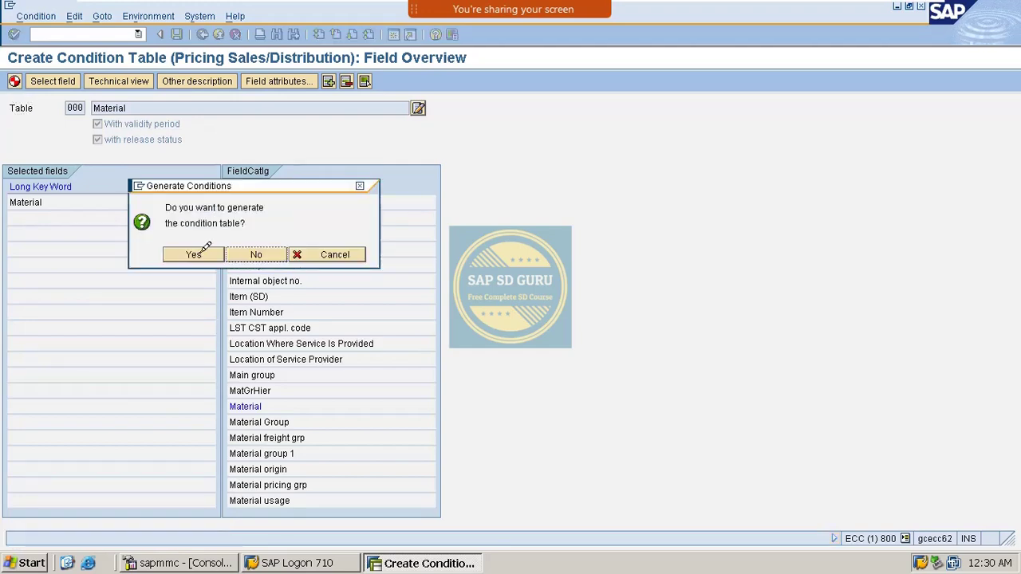
click(170, 253)
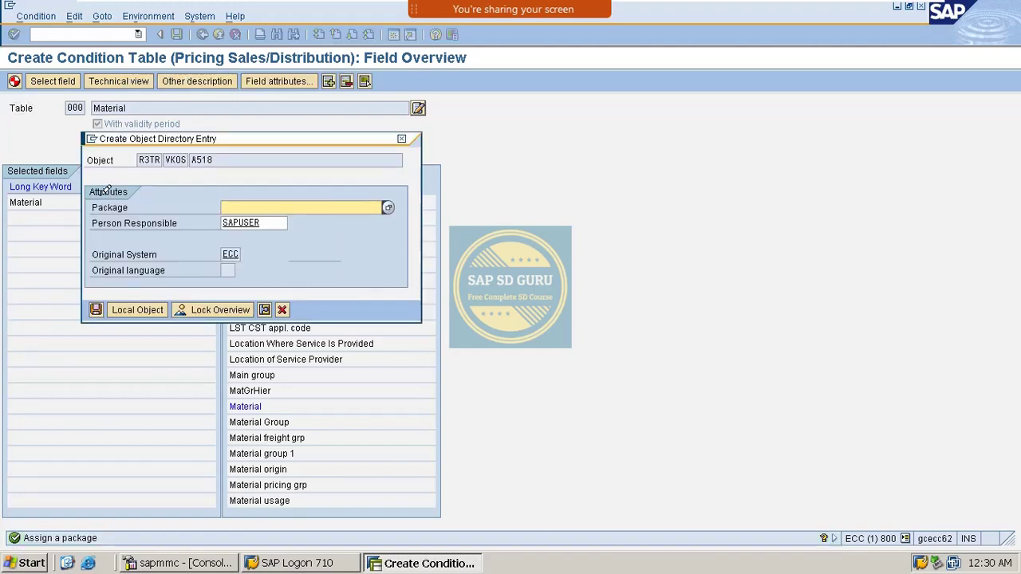
- Assign table A518 to package ZSD0, save, and confirm workbench request ECCK900004
drag(245, 139, 664, 129)
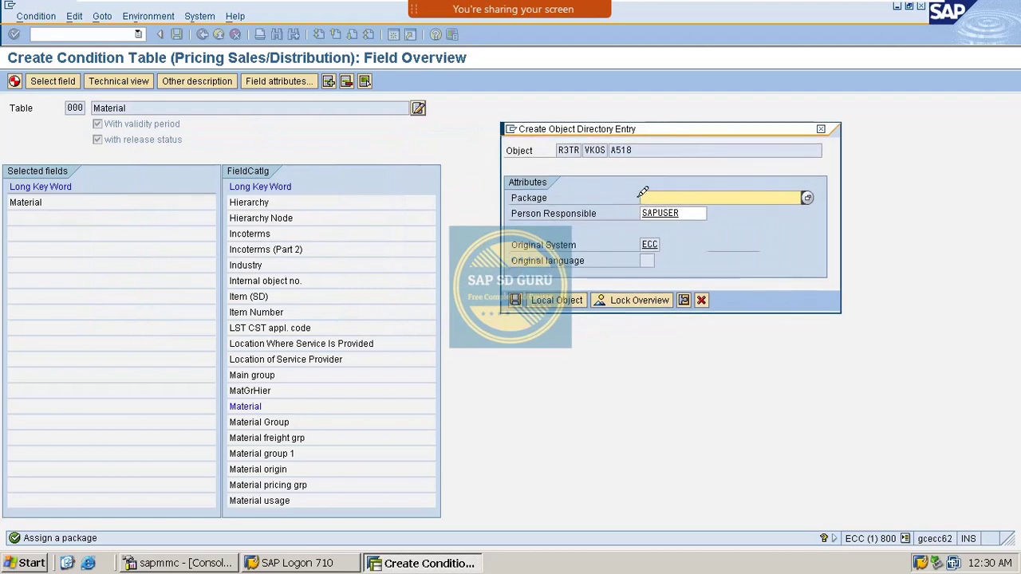
text(ZSD0)
click(516, 298)
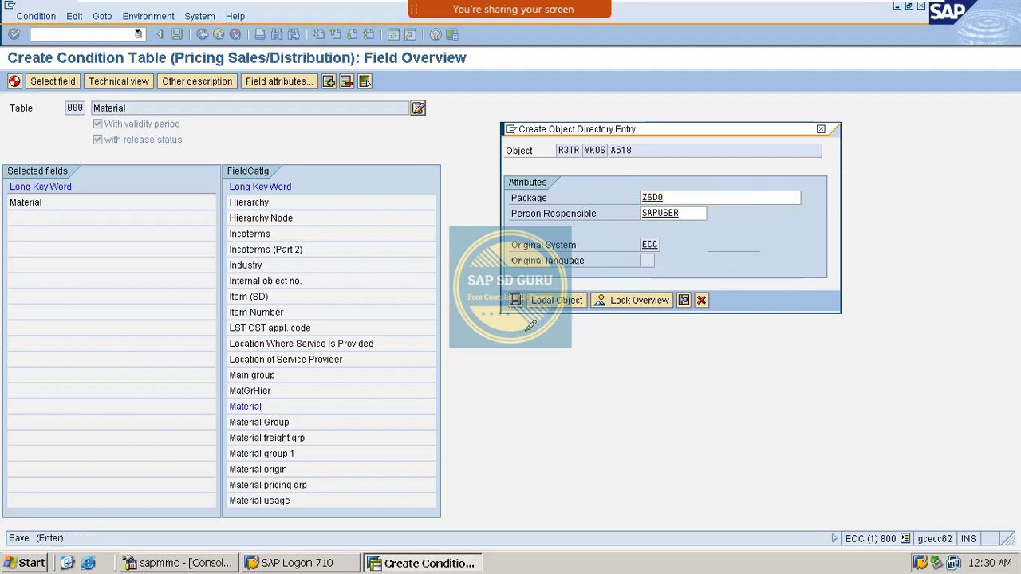
click(518, 297)
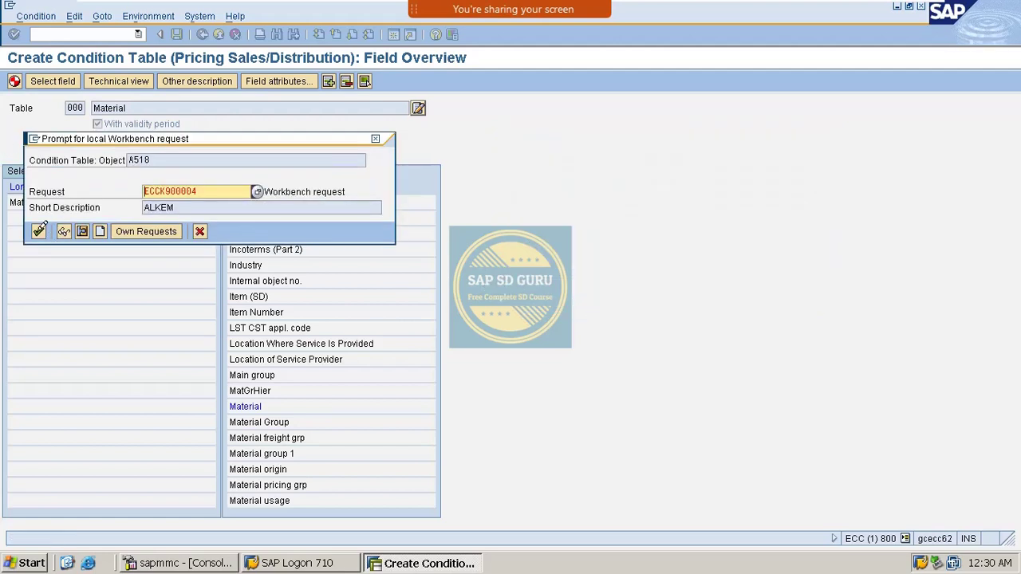
click(39, 229)
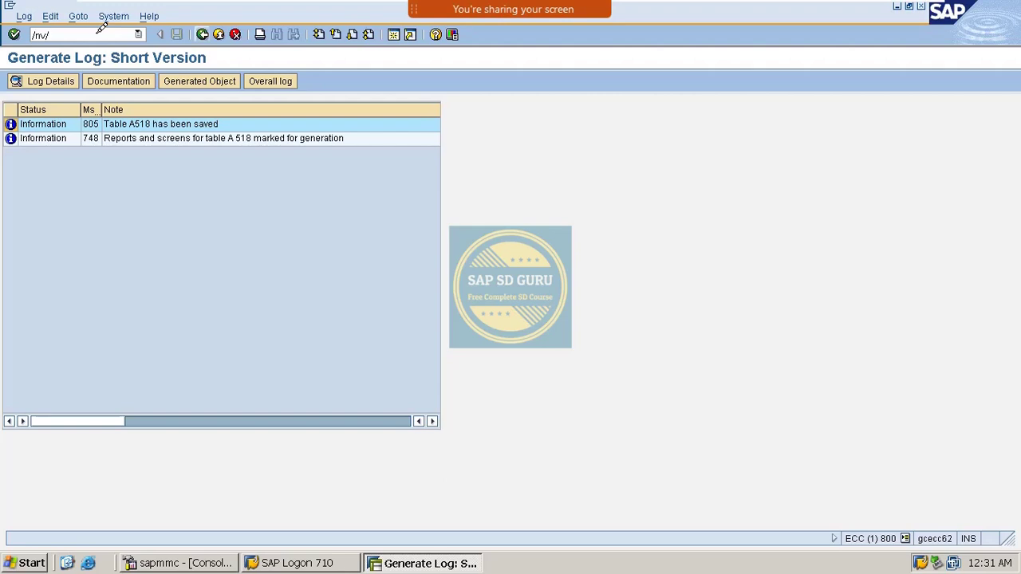
- Leave the generation log and open access sequence maintenance with V/07
key(Return)
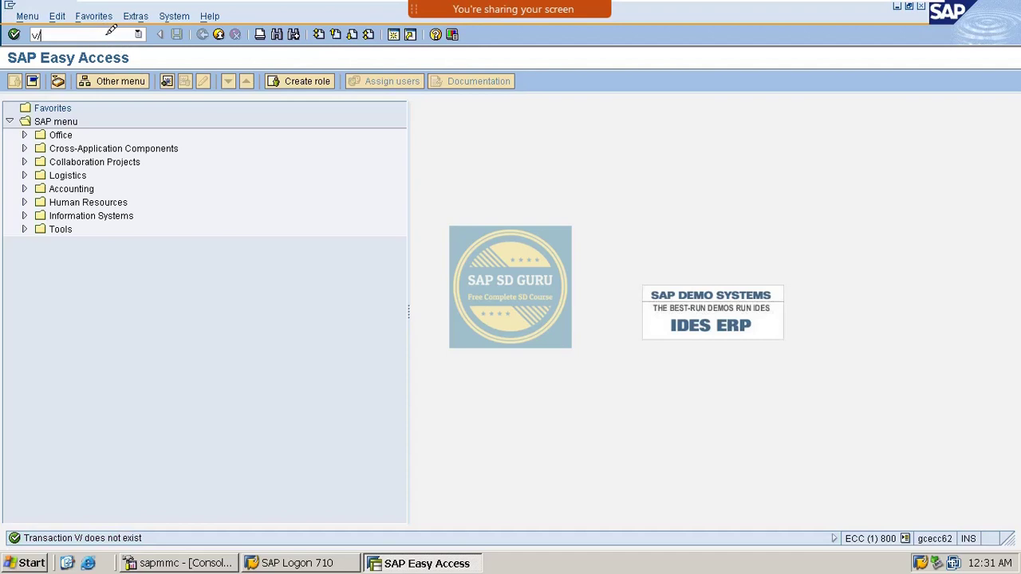
text(v/07)
key(Return)
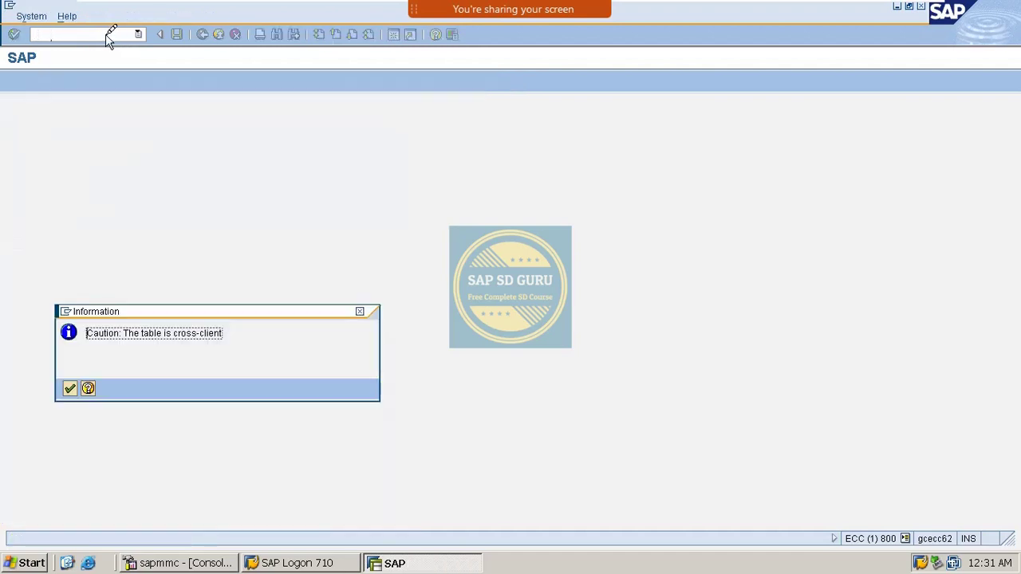
key(Return)
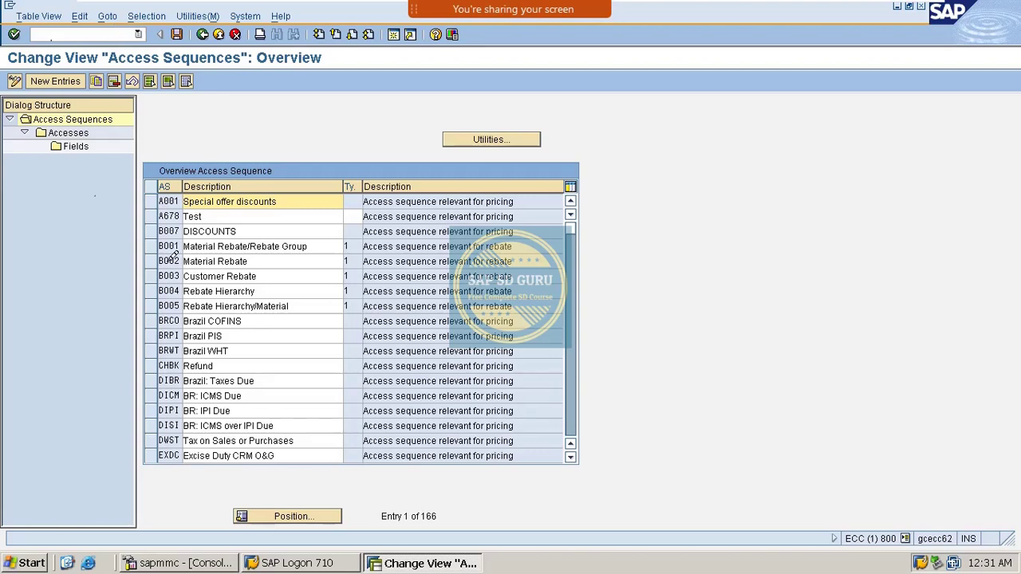
- Create access sequence M004 'MATERIAL DISCOUNT' and open its Accesses
click(73, 77)
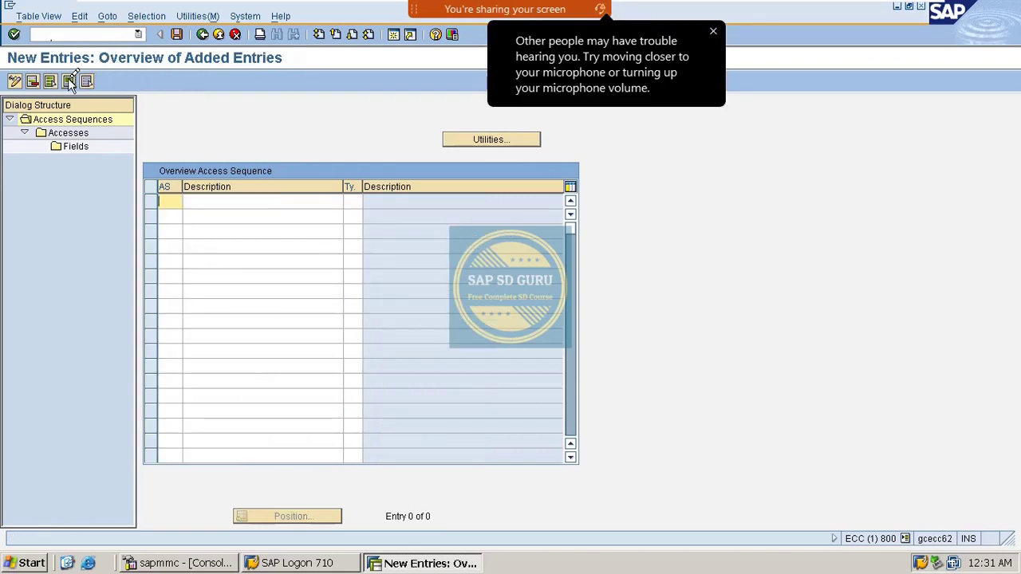
text(M004)
key(Tab)
text(M)
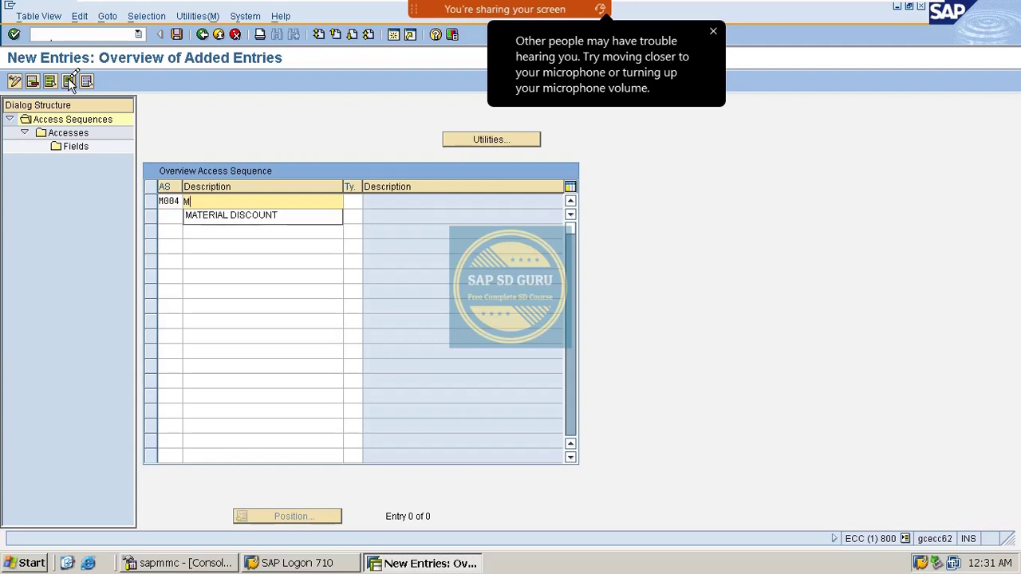
text(ATERUI)
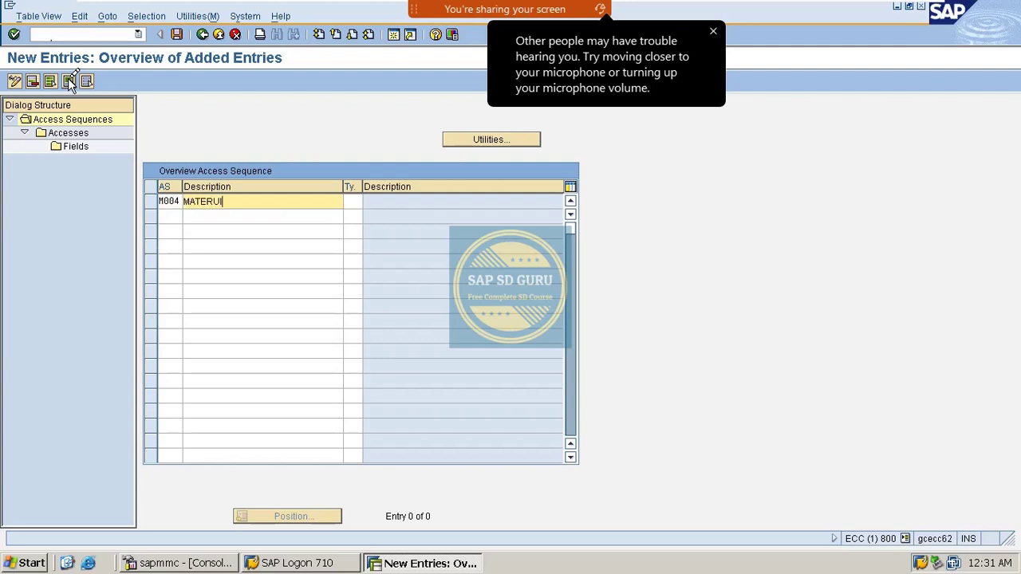
text(AL)
key(BackSpace)
key(BackSpace)
key(BackSpace)
key(BackSpace)
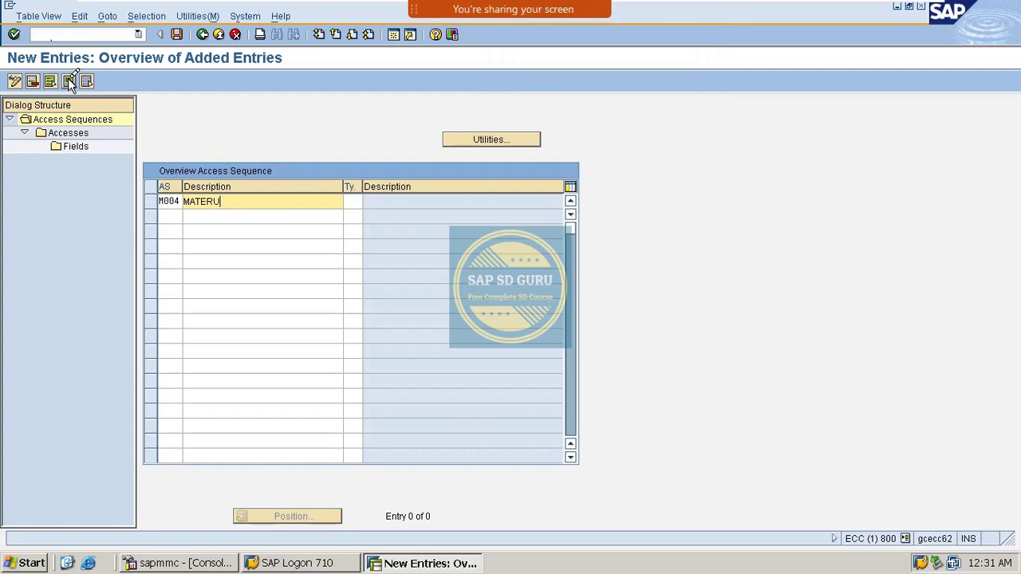
key(Down)
key(Return)
key(Return)
key(Return)
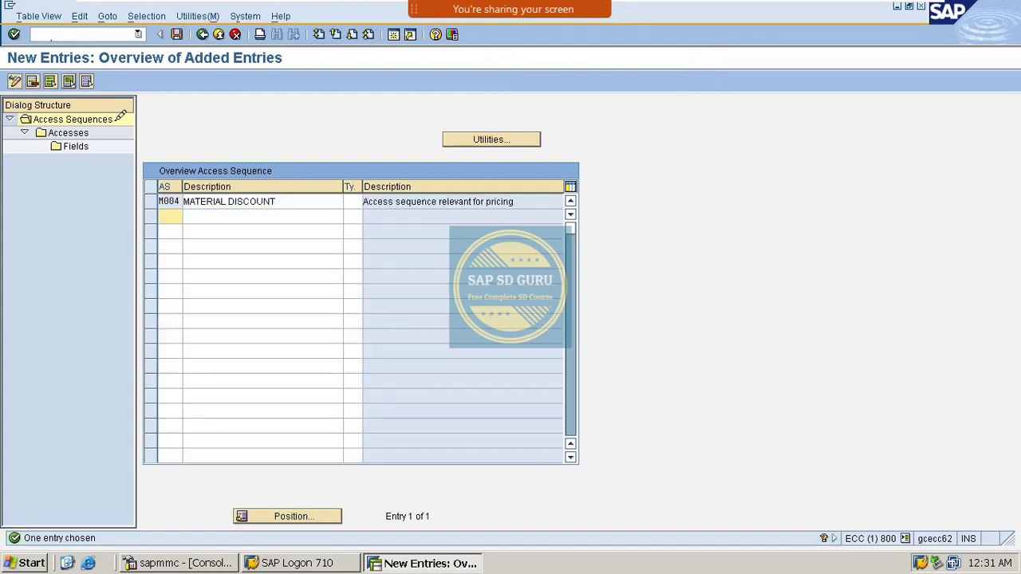
click(150, 201)
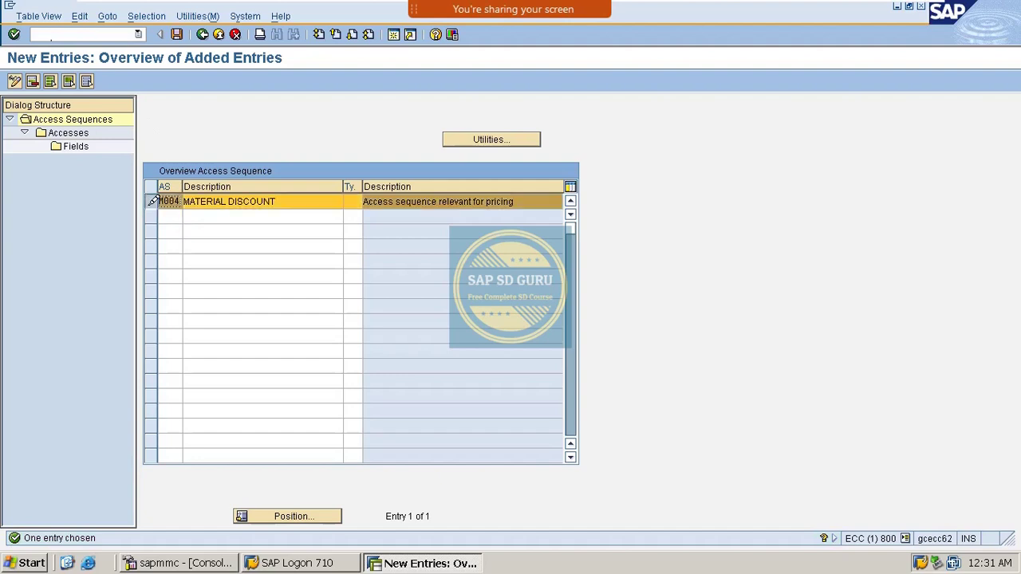
double_click(80, 132)
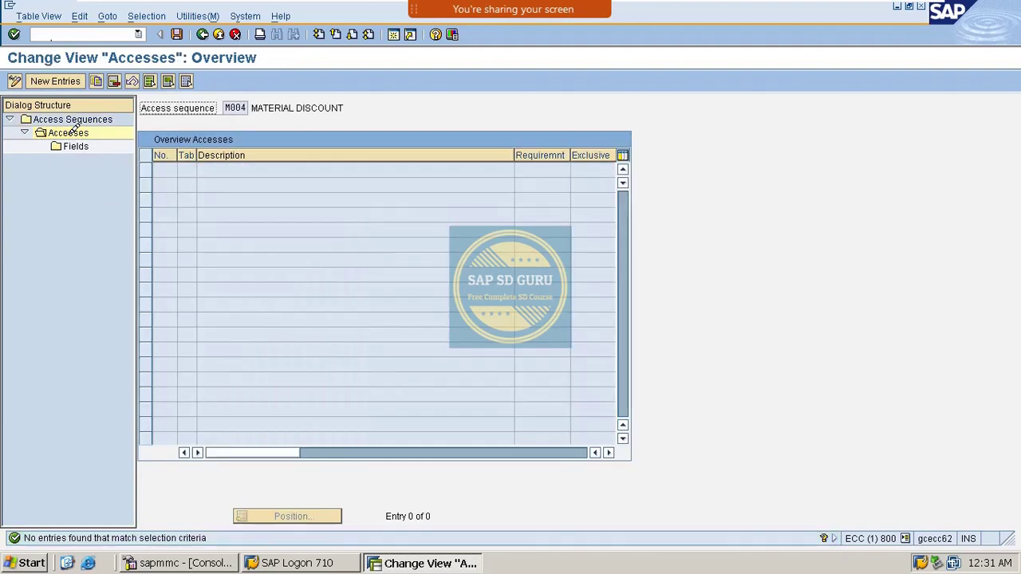
- Add access 10 using condition table 518 to M004 and display its fields
click(51, 79)
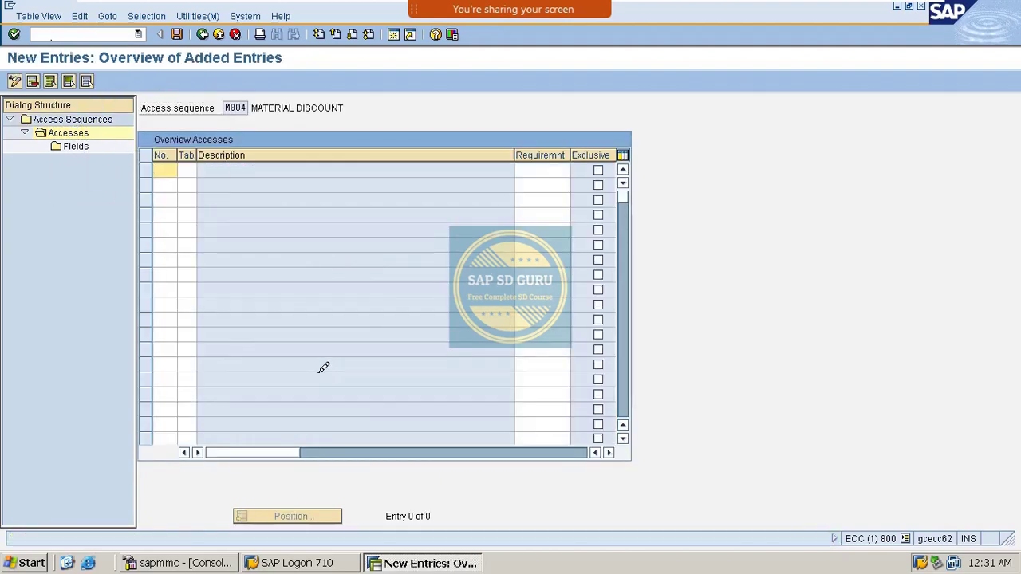
text(10)
key(Tab)
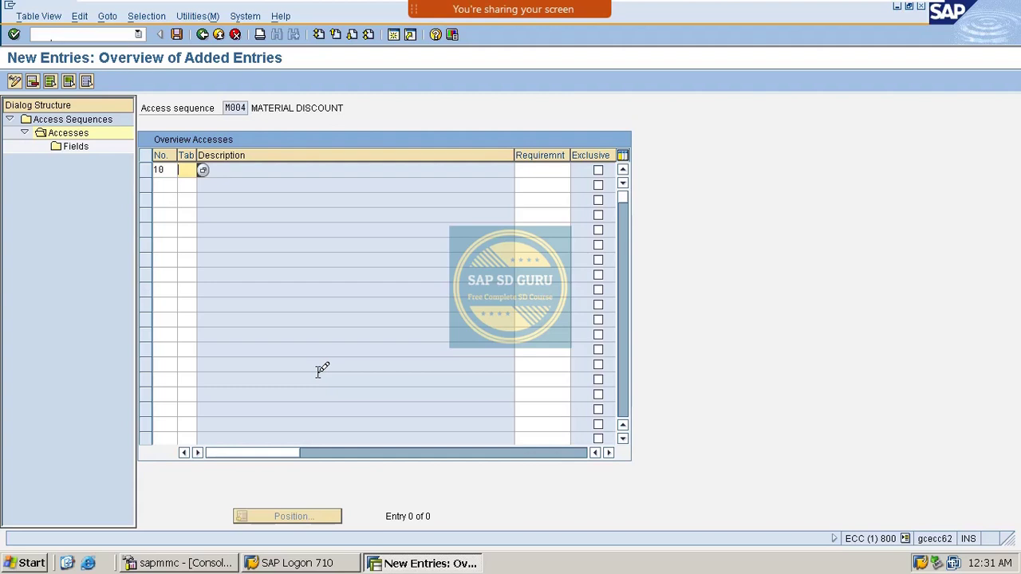
text(1)
text(18)
key(Return)
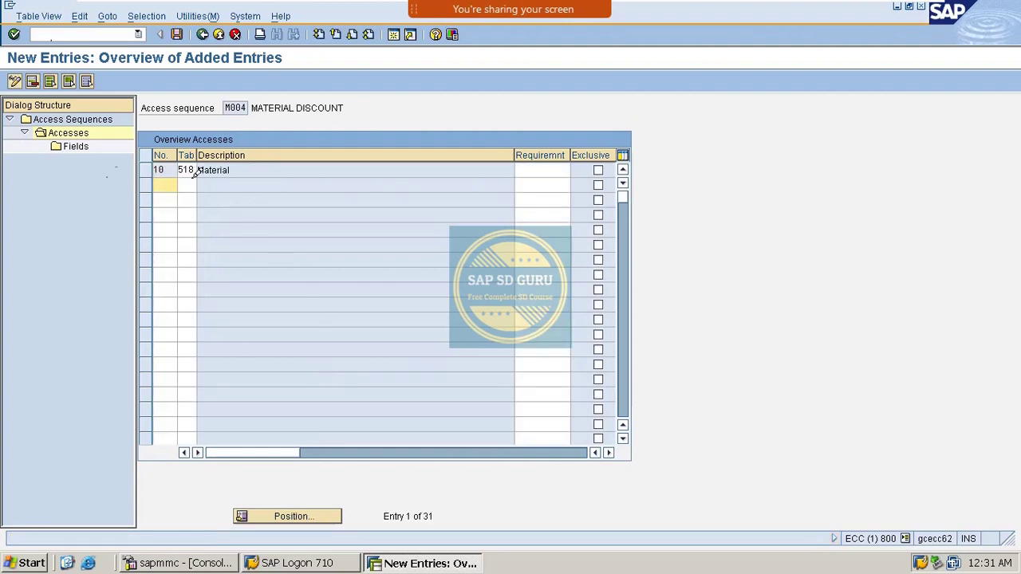
click(149, 164)
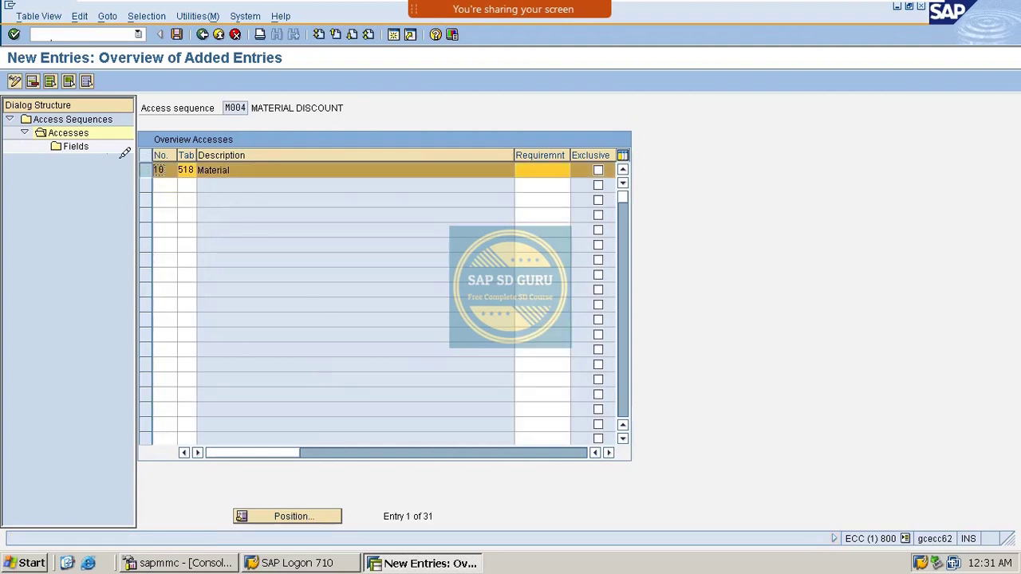
double_click(86, 145)
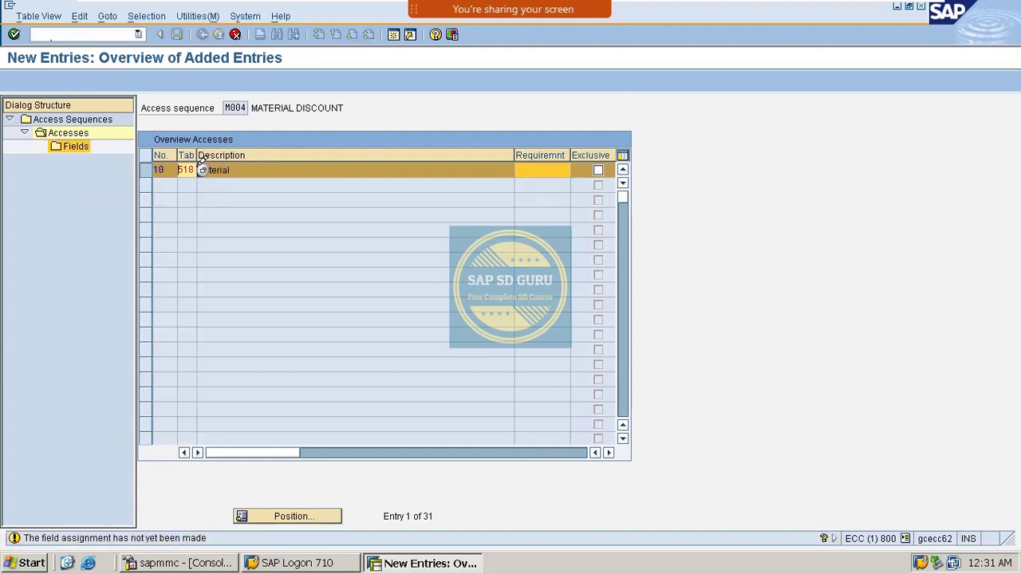
double_click(78, 143)
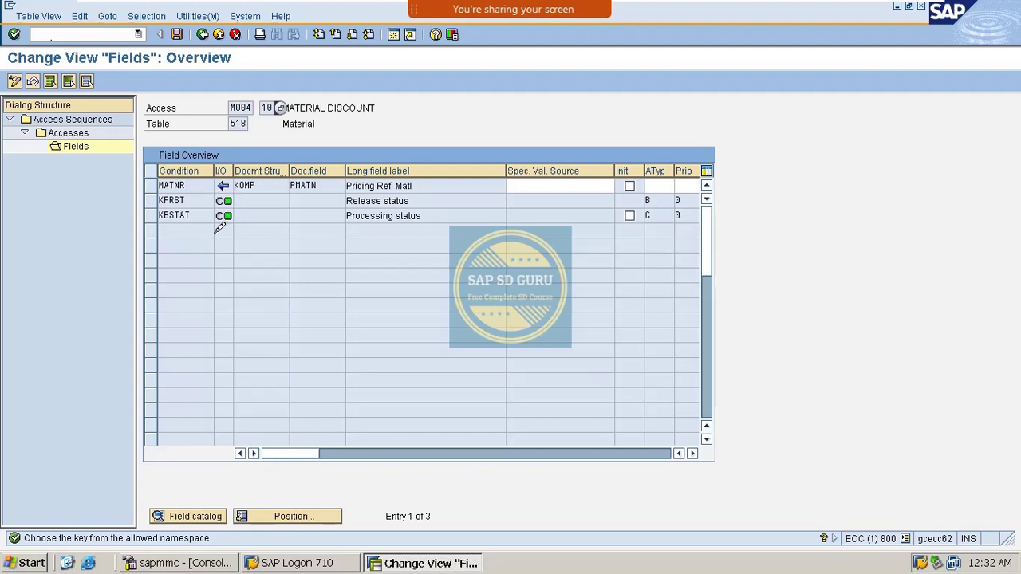
- Save access sequence M004 and step back to the sequence overview
click(176, 34)
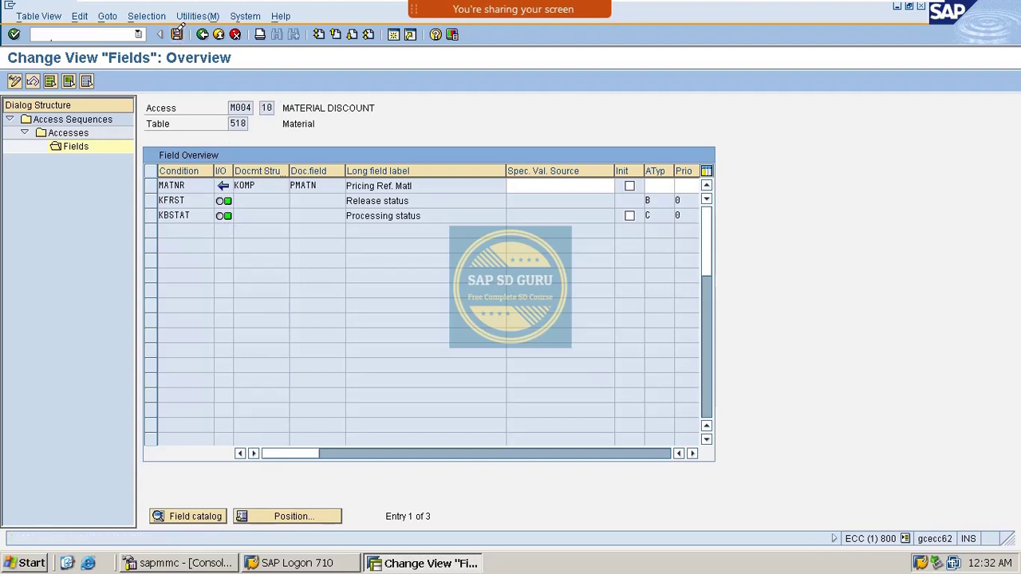
key(Return)
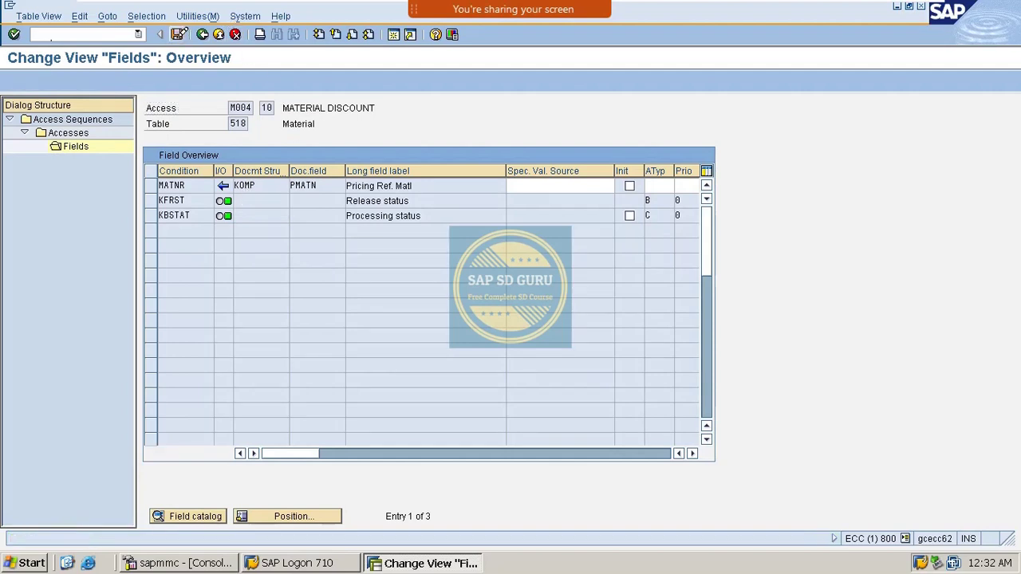
click(204, 34)
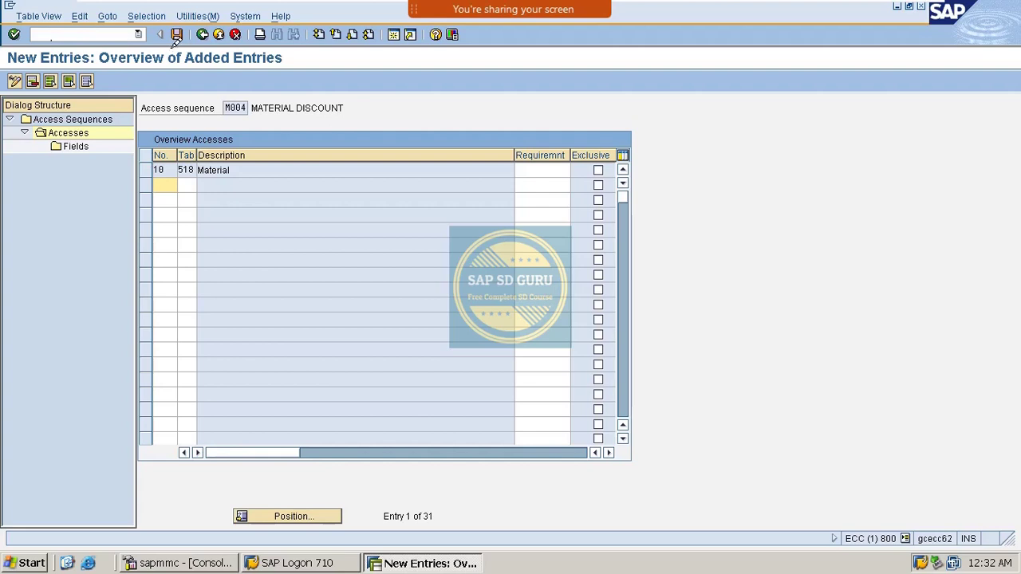
click(203, 34)
click(204, 35)
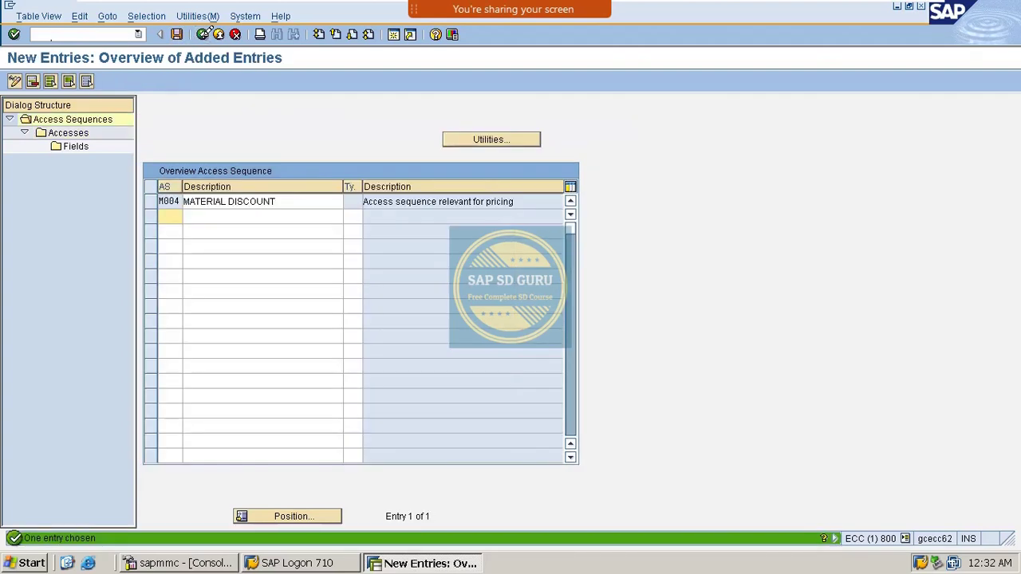
- Go back and start a new condition type entry in V/06
click(204, 33)
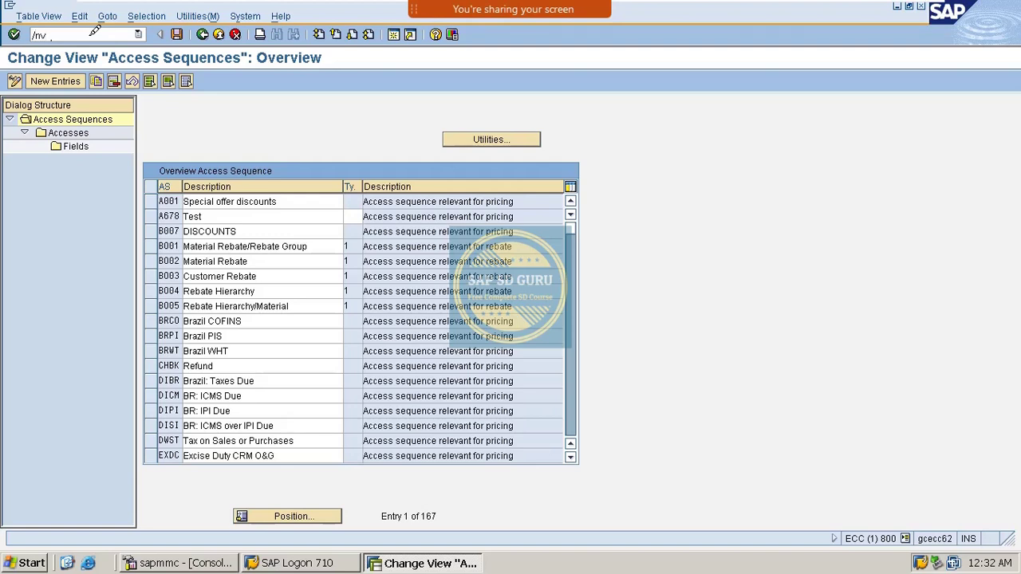
text(6)
key(Return)
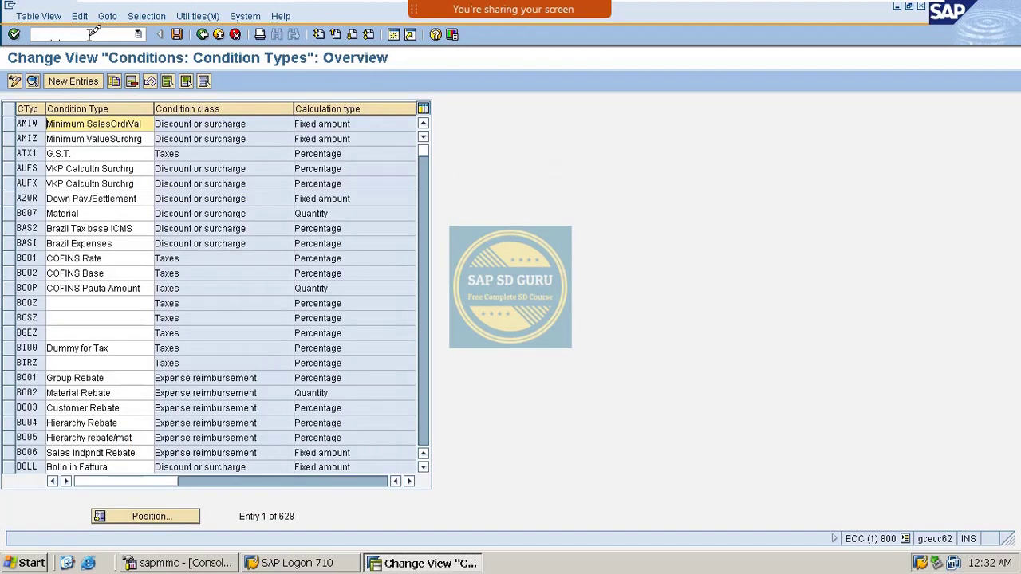
click(86, 79)
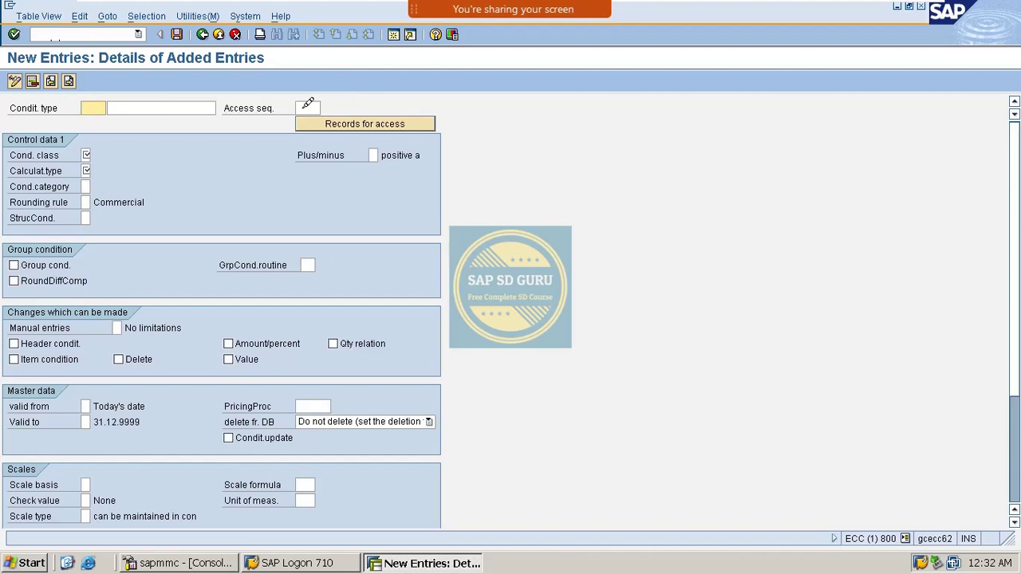
- Abandon the blank condition type form and reopen the Condition Types overview
scroll(158, 260, down, 5)
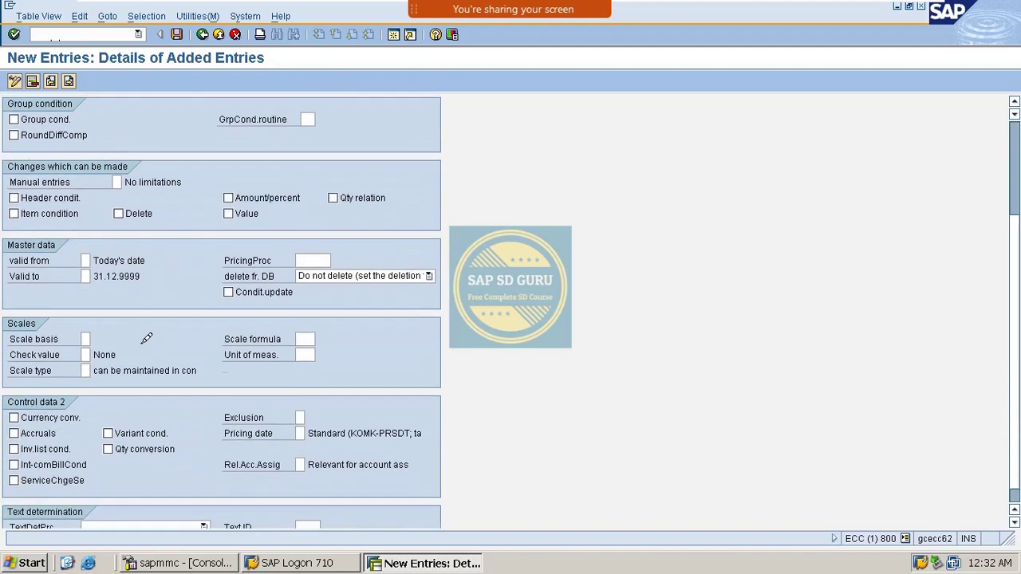
scroll(178, 383, down, 1)
scroll(182, 380, up, 4)
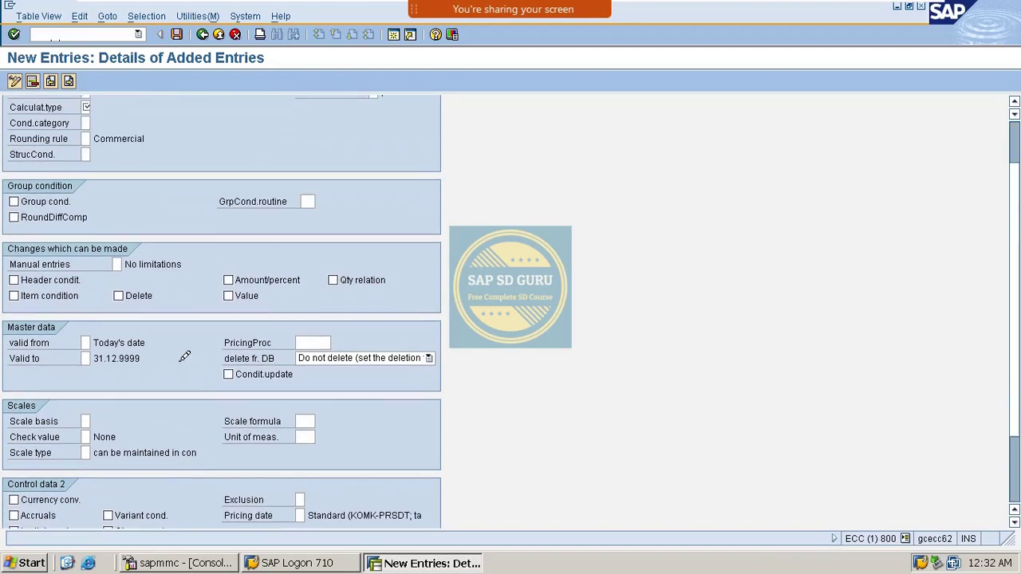
scroll(134, 347, up, 3)
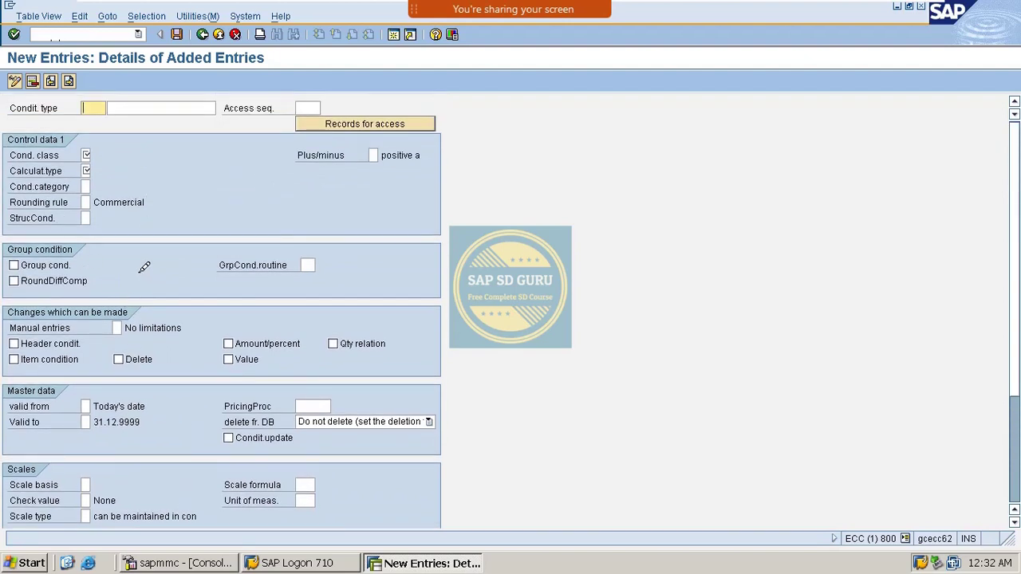
key(Return)
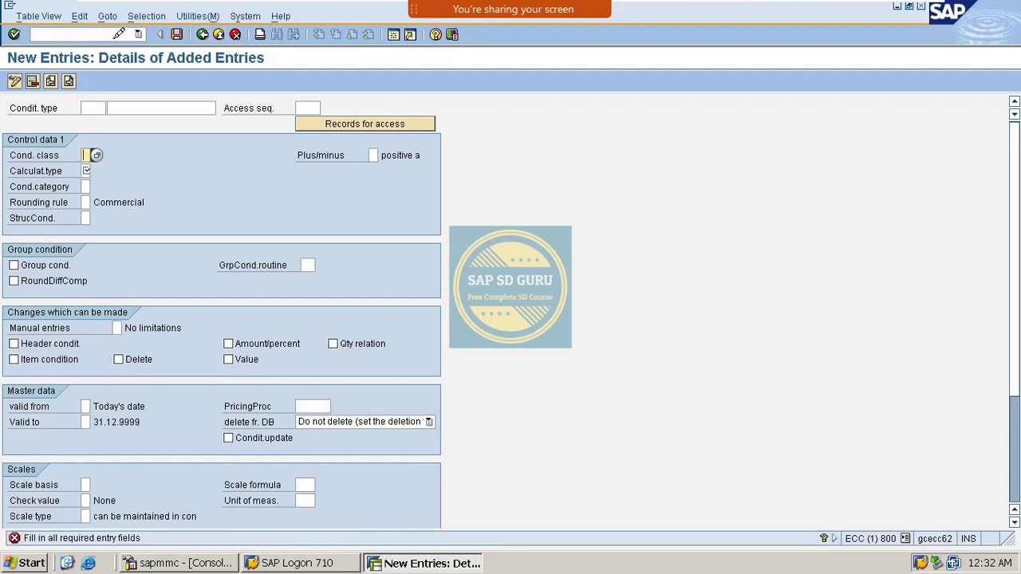
click(32, 34)
key(Return)
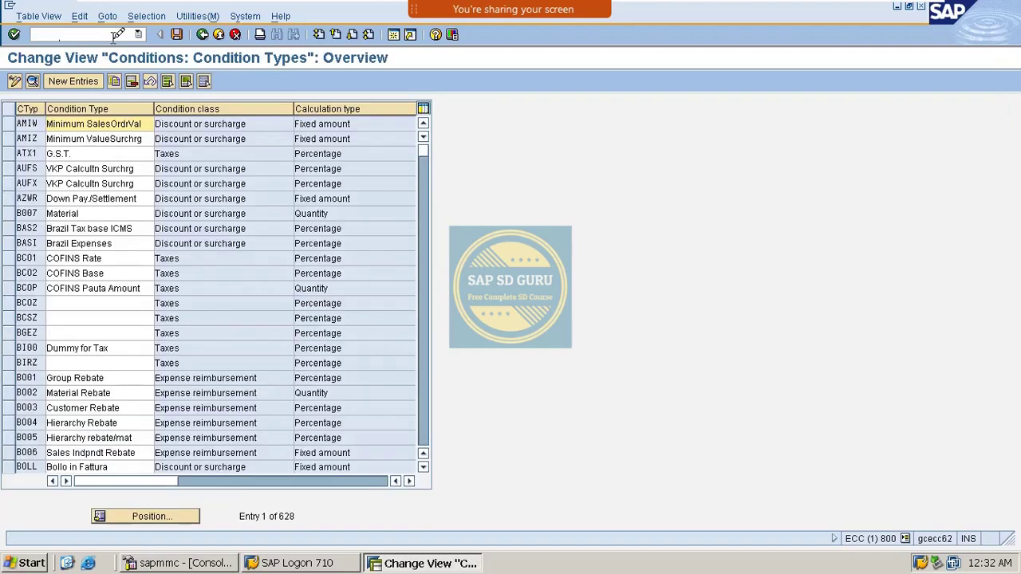
- Position the condition types list to K004 and copy it as a new type
click(146, 516)
text(K004)
key(Return)
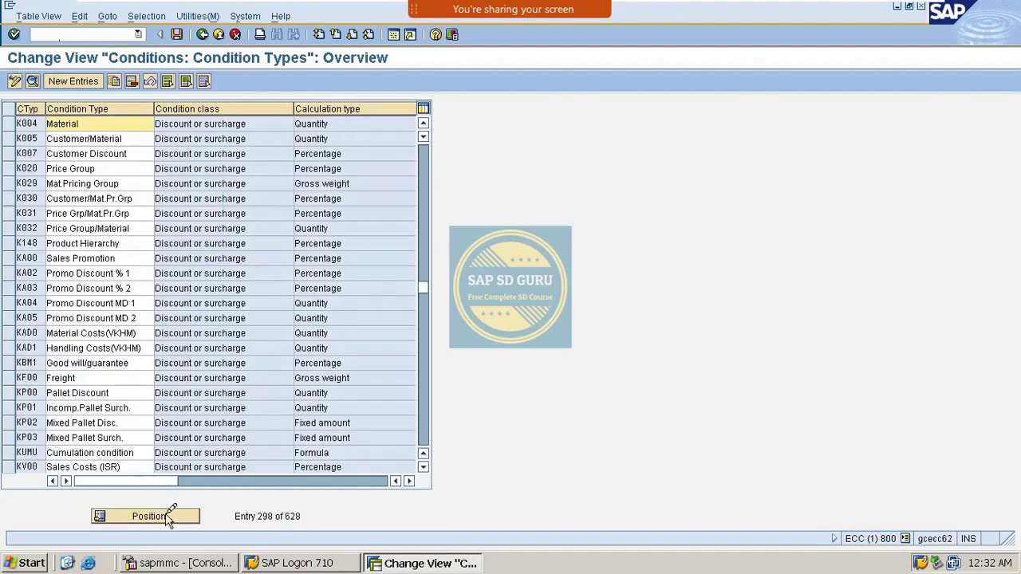
click(12, 123)
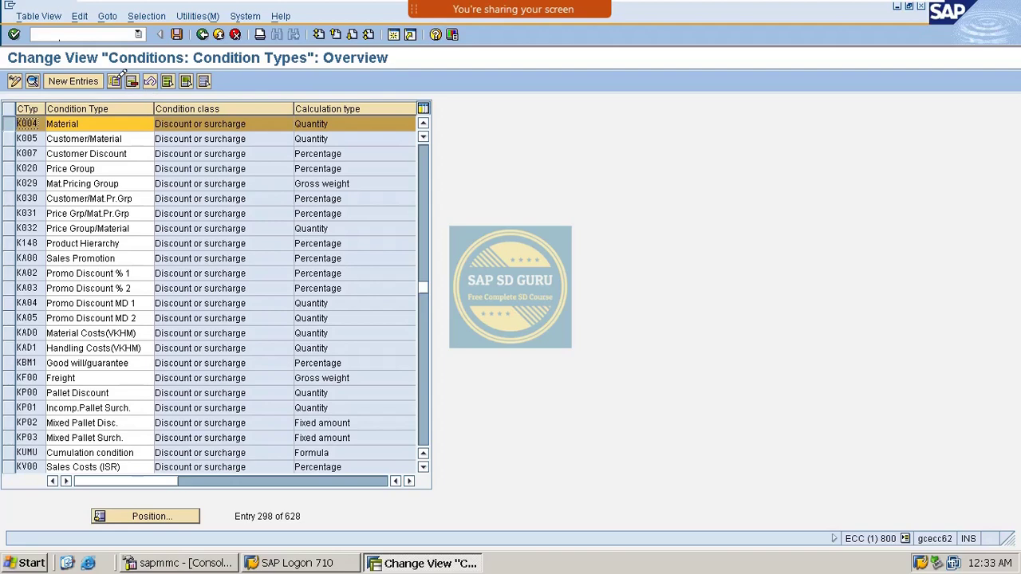
click(116, 80)
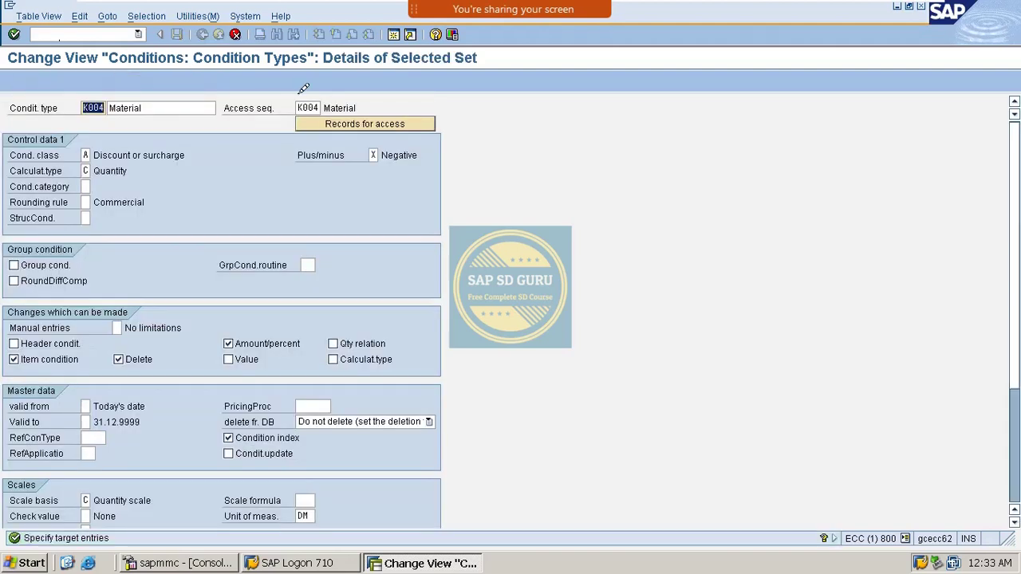
- Name the copy M004 'MATERIAL DISCOUNT' and set its access sequence
text(M004)
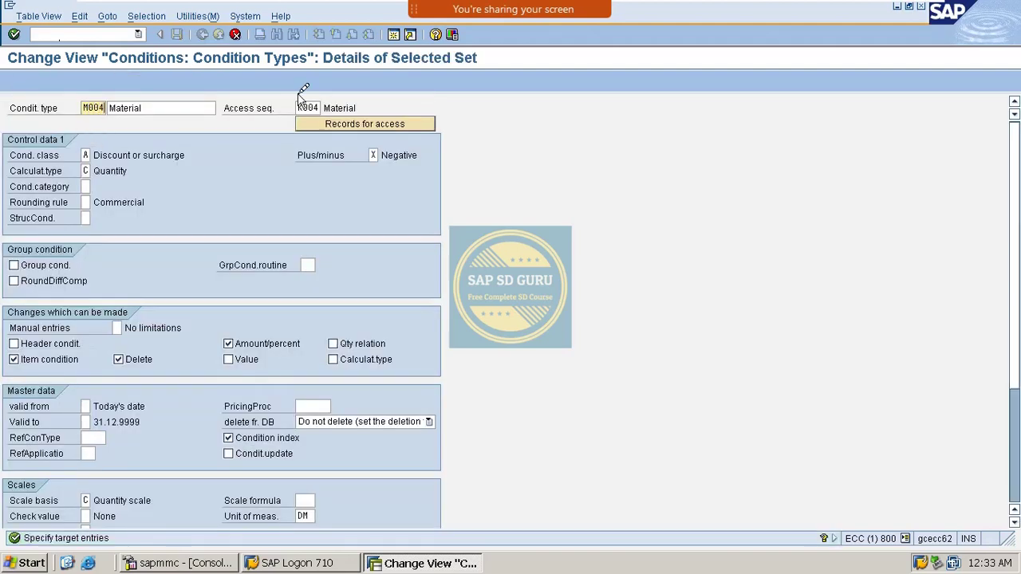
key(Tab)
key(BackSpace)
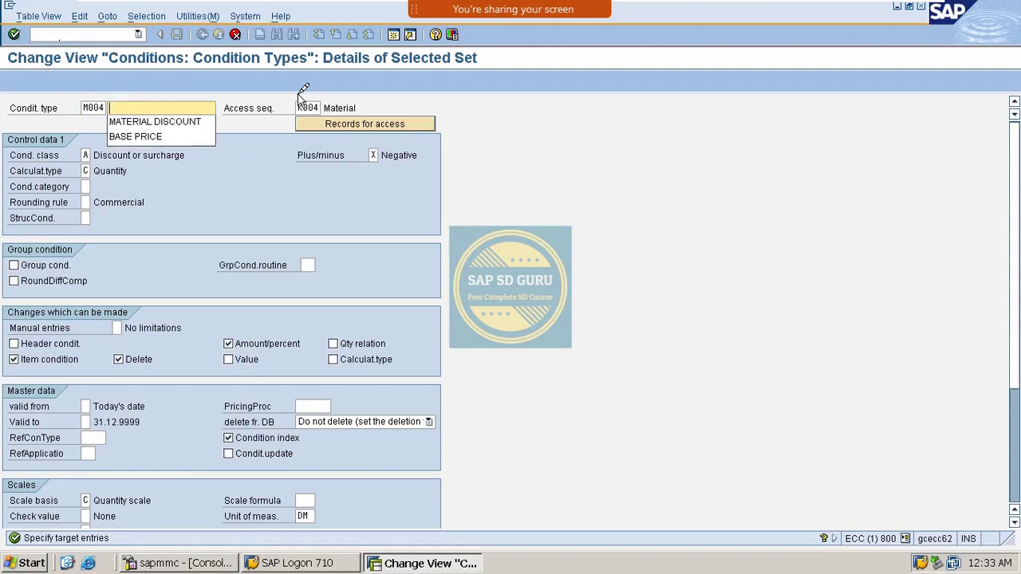
key(Down)
key(Return)
key(Tab)
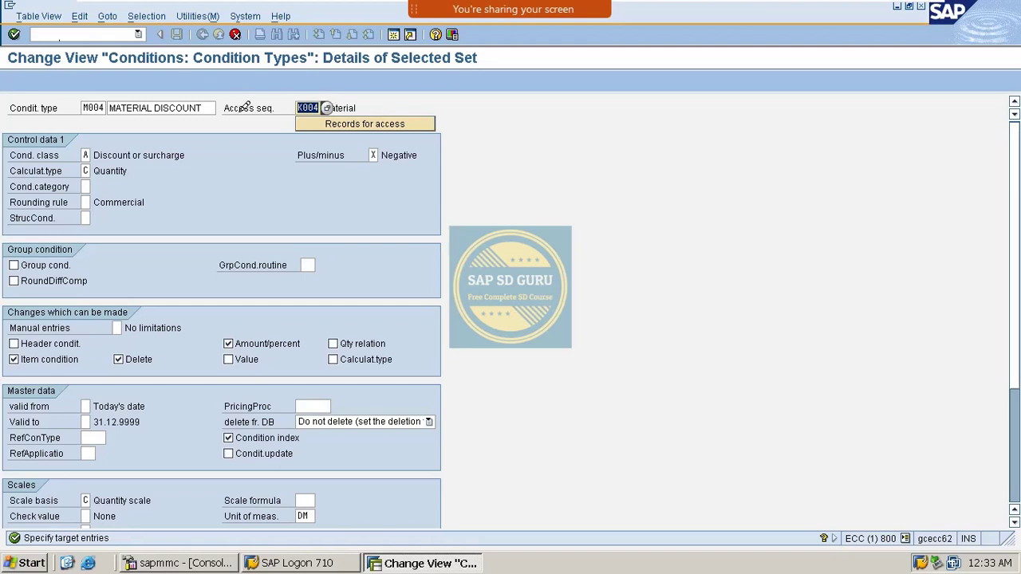
text(MN0)
key(BackSpace)
text(009)
key(Return)
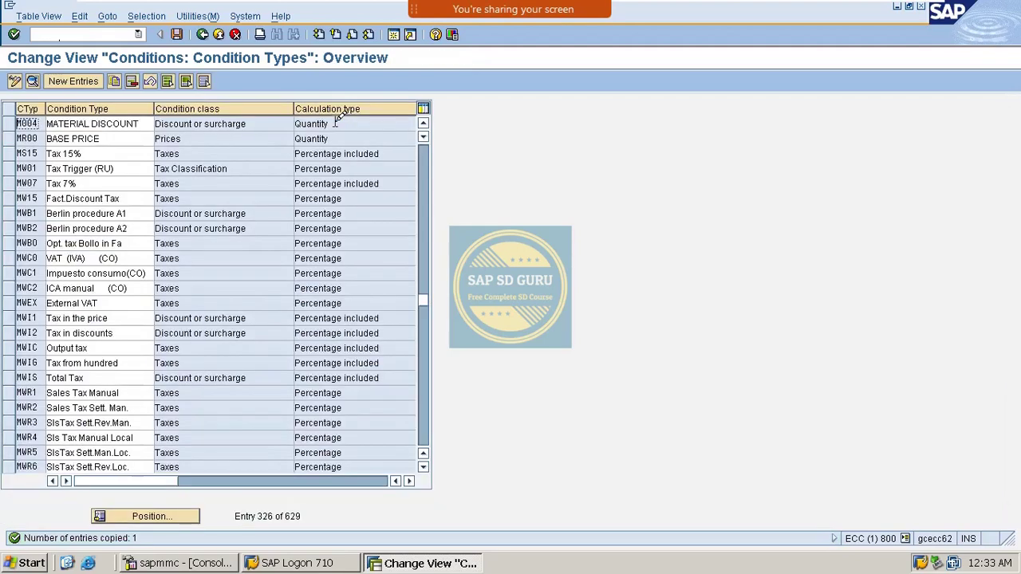
- Save condition type M004 under the customizing request
key(ctrl+s)
key(Return)
key(ctrl+s)
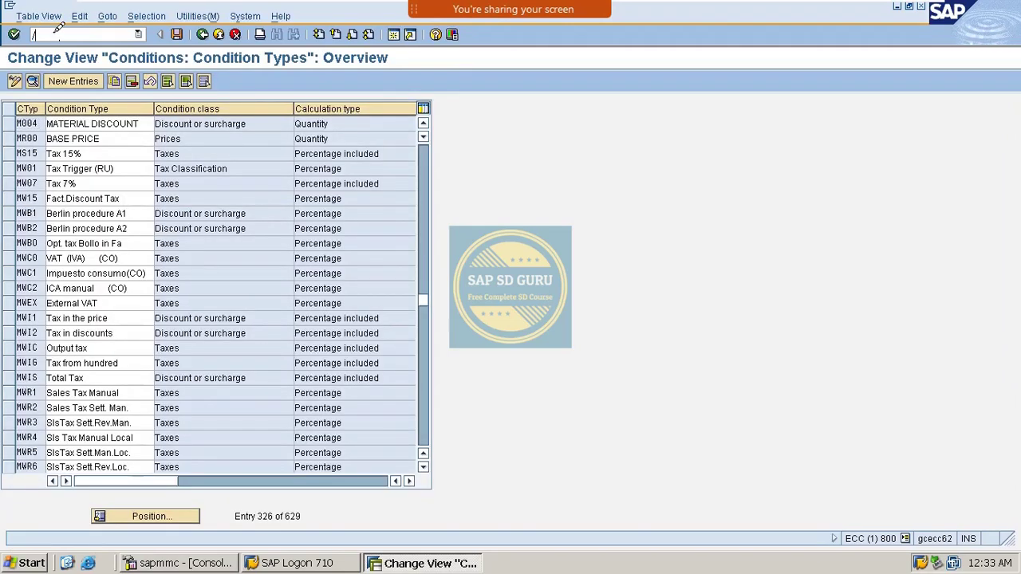
- Return to the main menu, run V/08 and position the pricing procedures list at MR0000
key(Return)
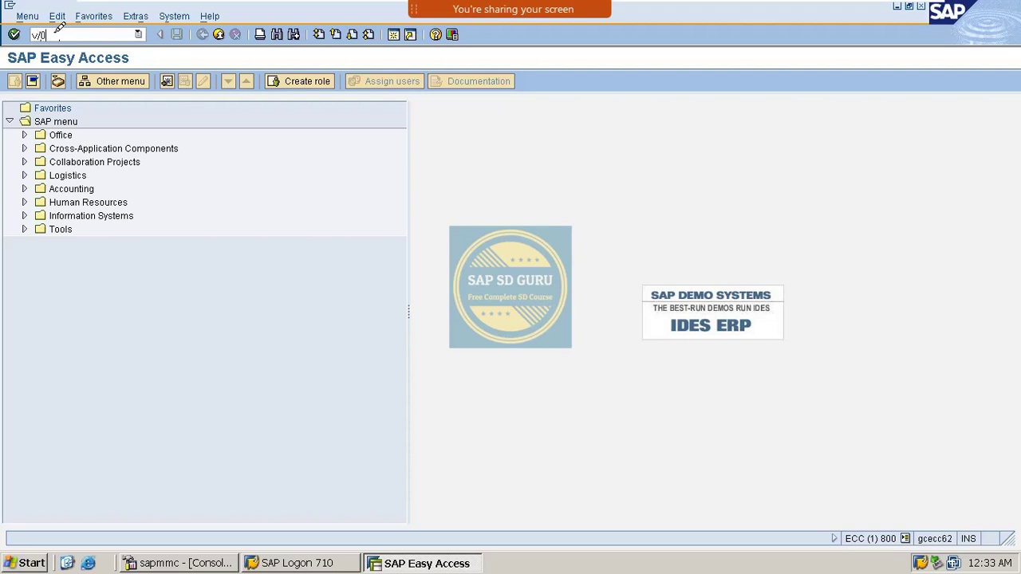
text(8)
key(Return)
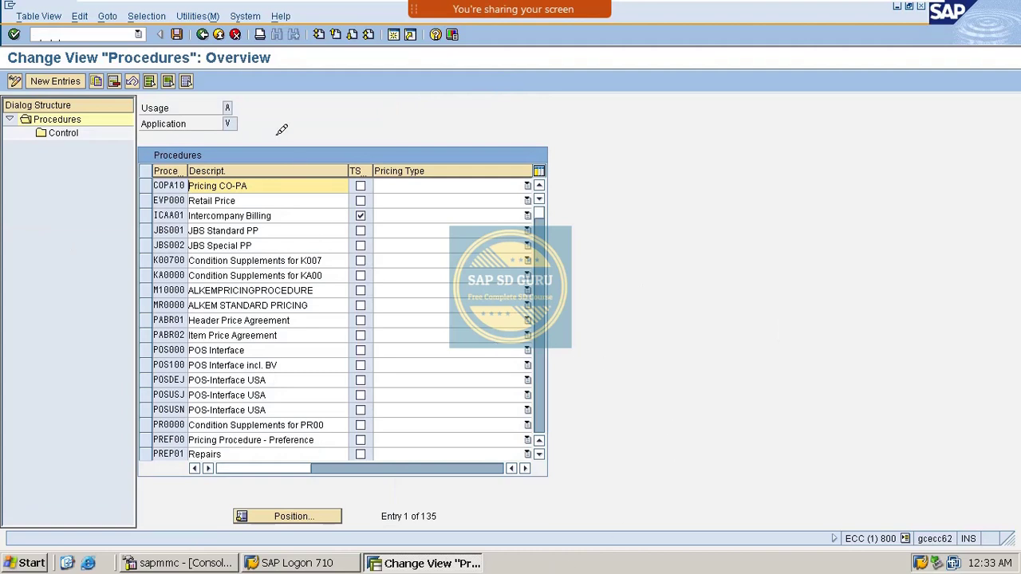
click(294, 514)
text(mr000)
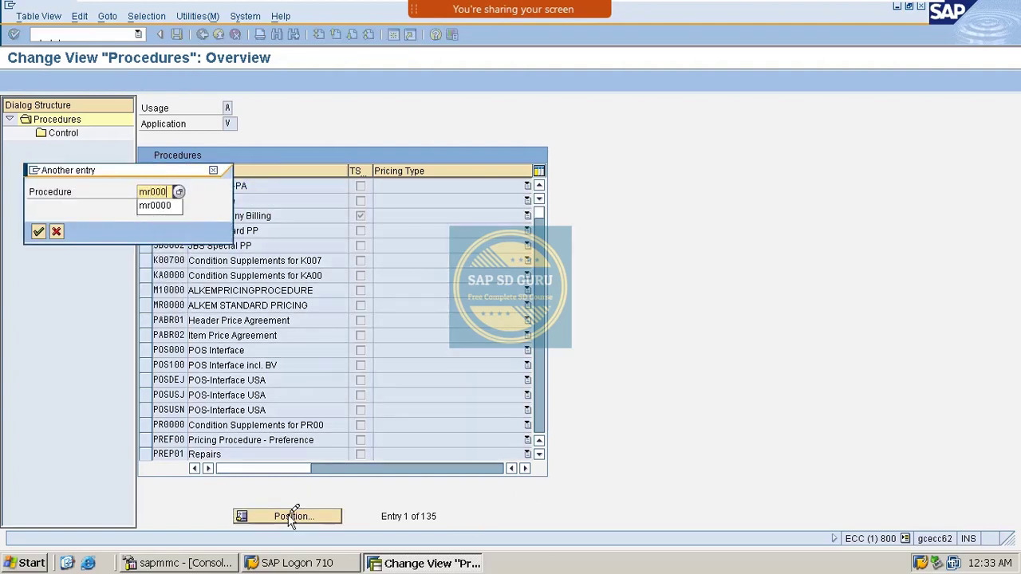
key(Return)
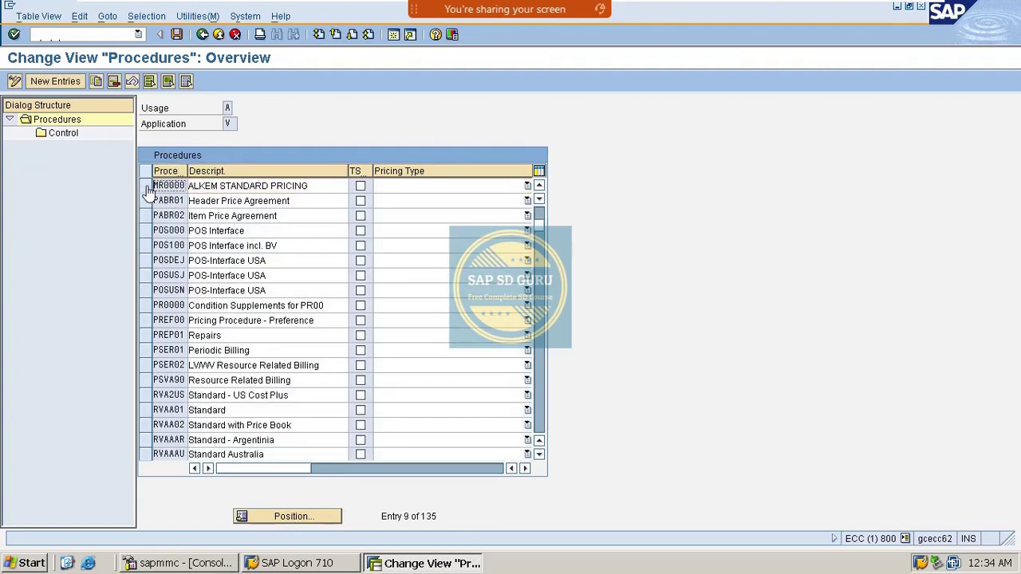
- Open MR0000's Control steps, review step 10 (MR00) and step 20 BASE PRICE, then start New Entries
click(146, 187)
double_click(60, 134)
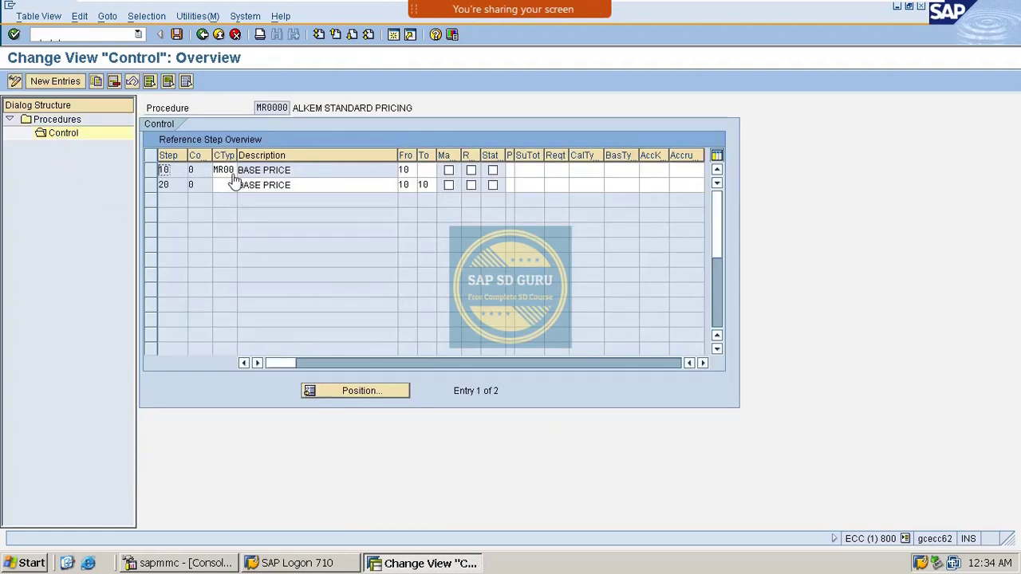
drag(218, 175, 257, 179)
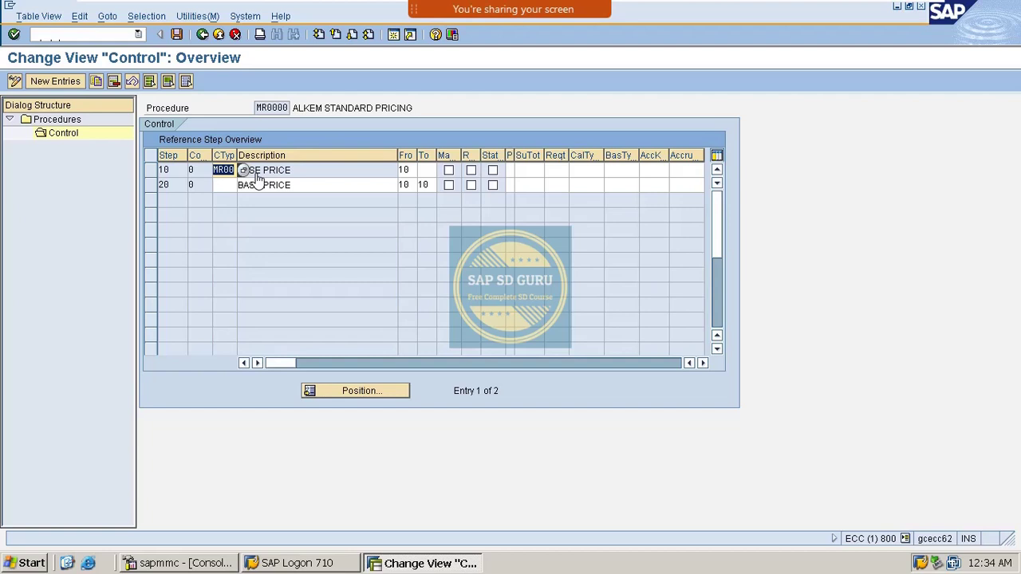
click(247, 186)
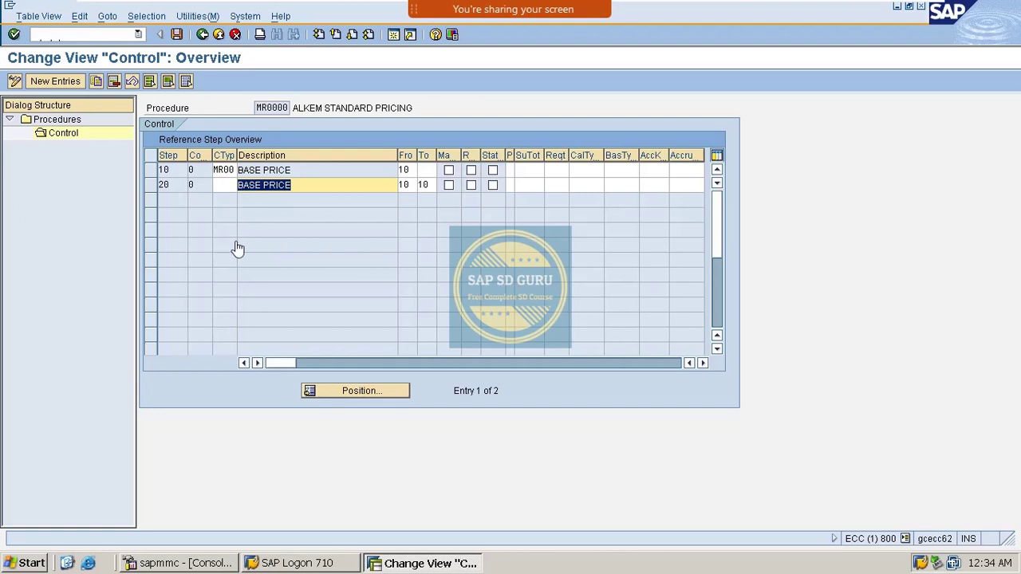
click(56, 81)
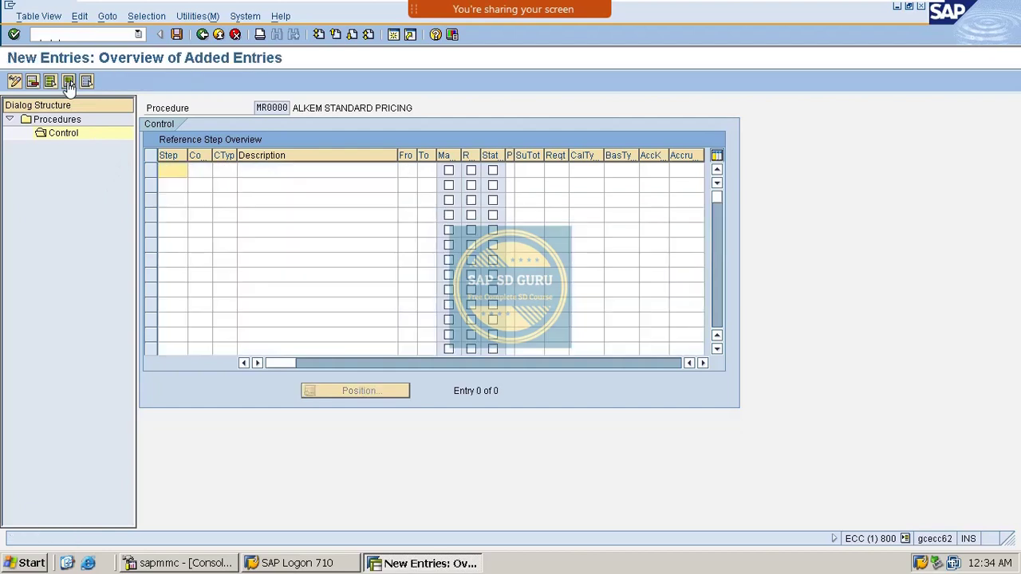
- Add step 30 with condition type M004 MATERIAL DISCOUNT to MR0000
text(30)
key(Tab)
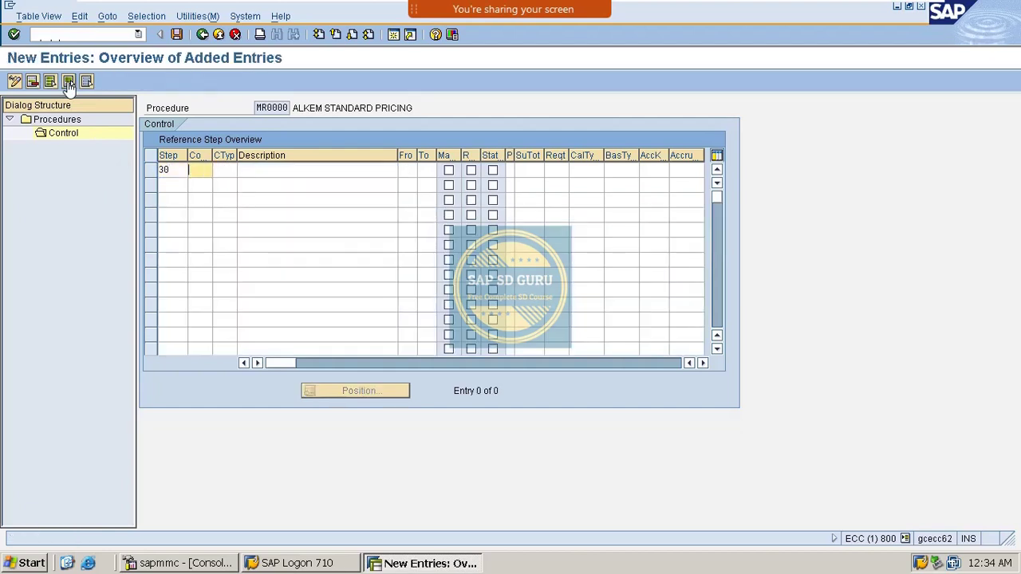
key(Tab)
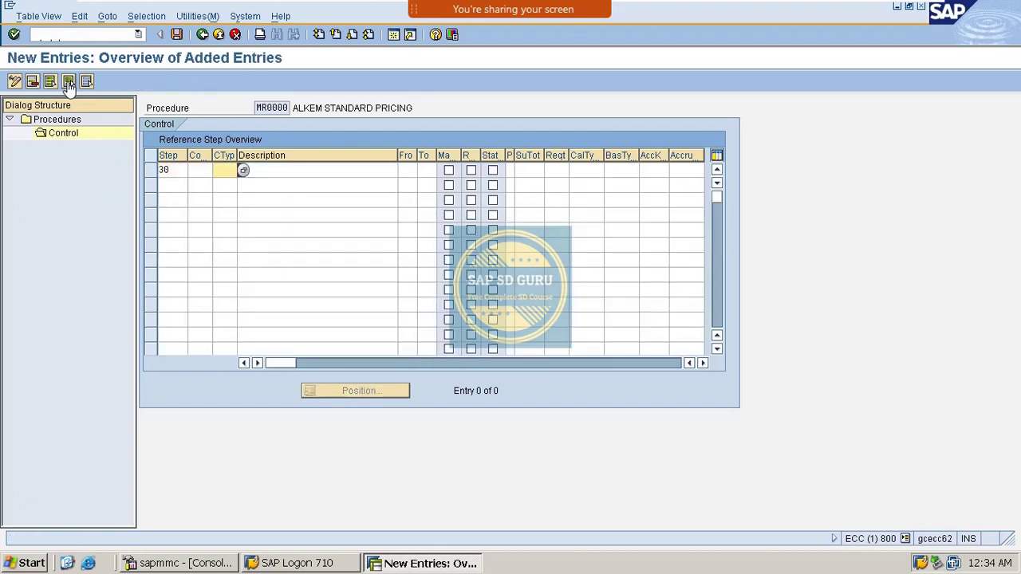
text(M004)
key(Tab)
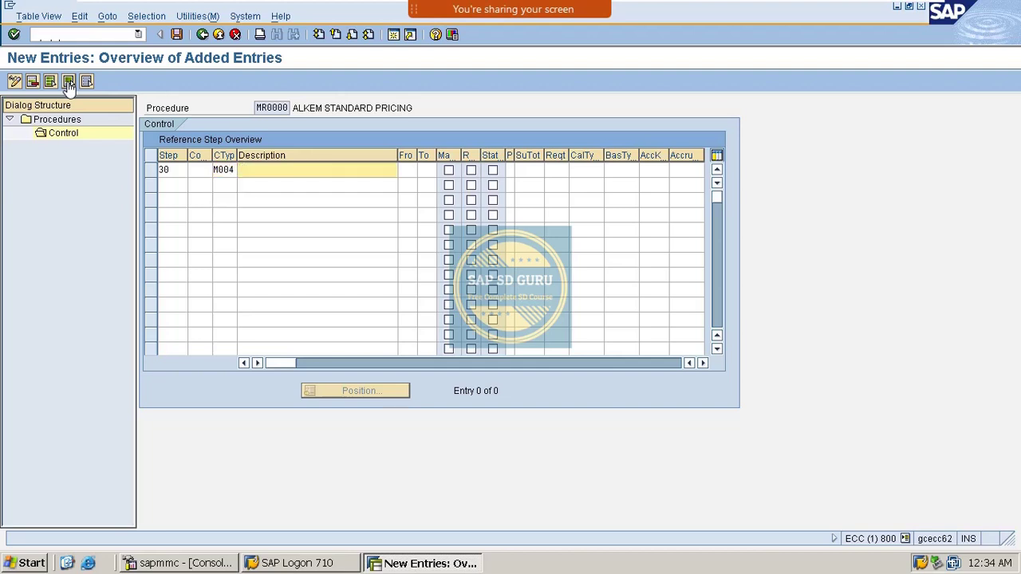
key(Return)
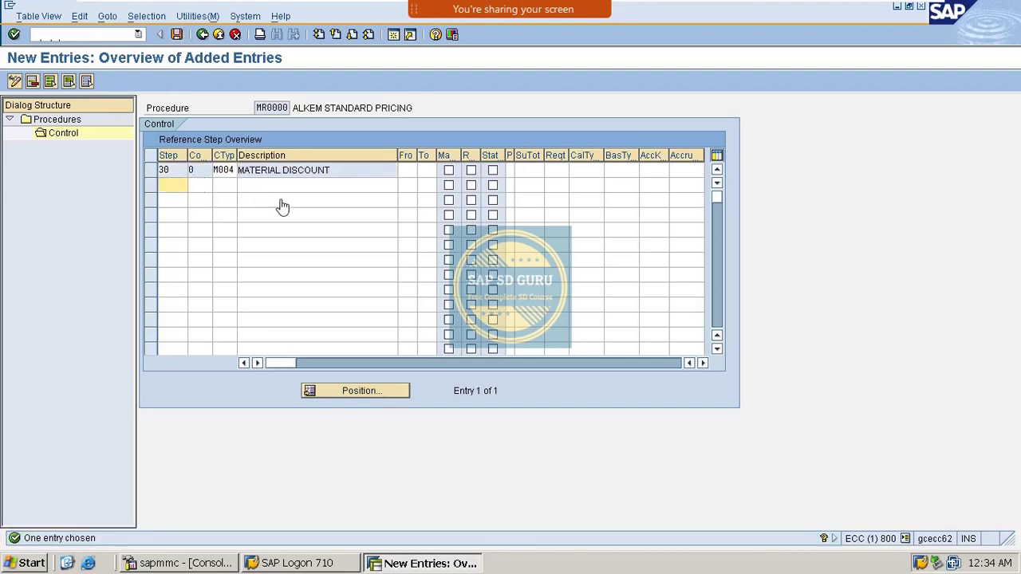
- Add step 80 described as DISCOUNTS, save, and return to the Control overview
text(80)
key(Tab)
key(Tab)
key(Tab)
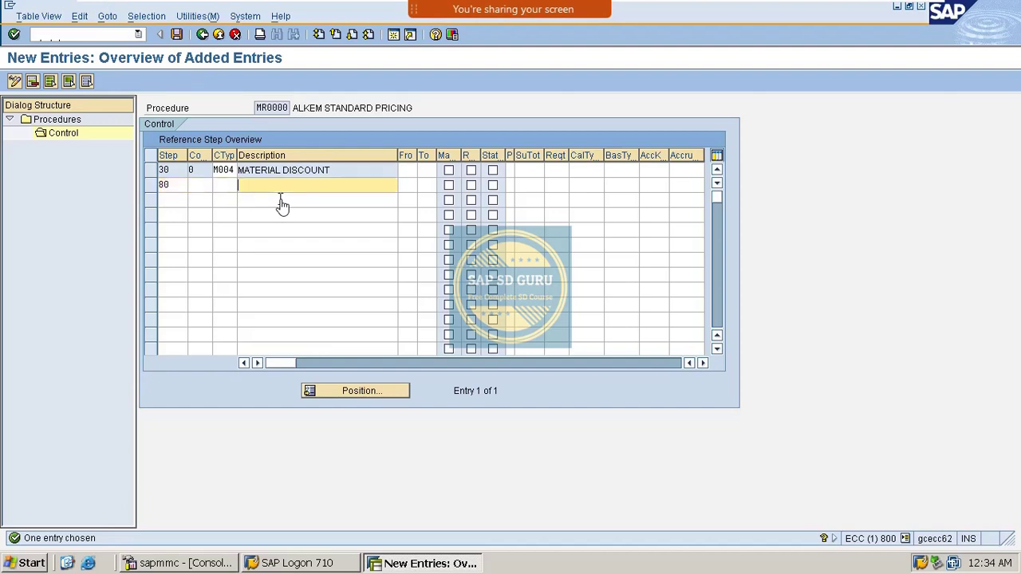
text(DISCOUN)
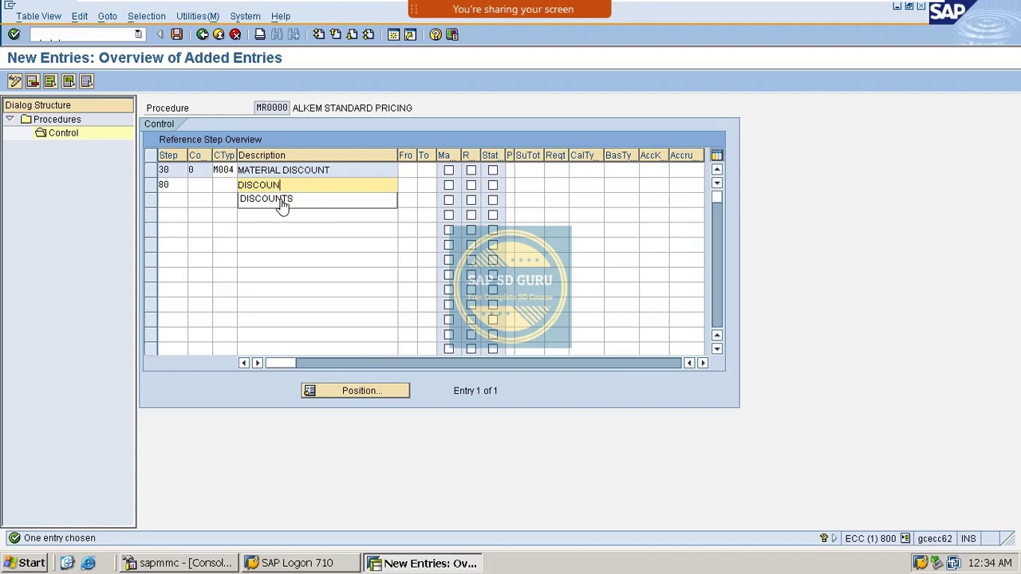
click(282, 206)
key(Return)
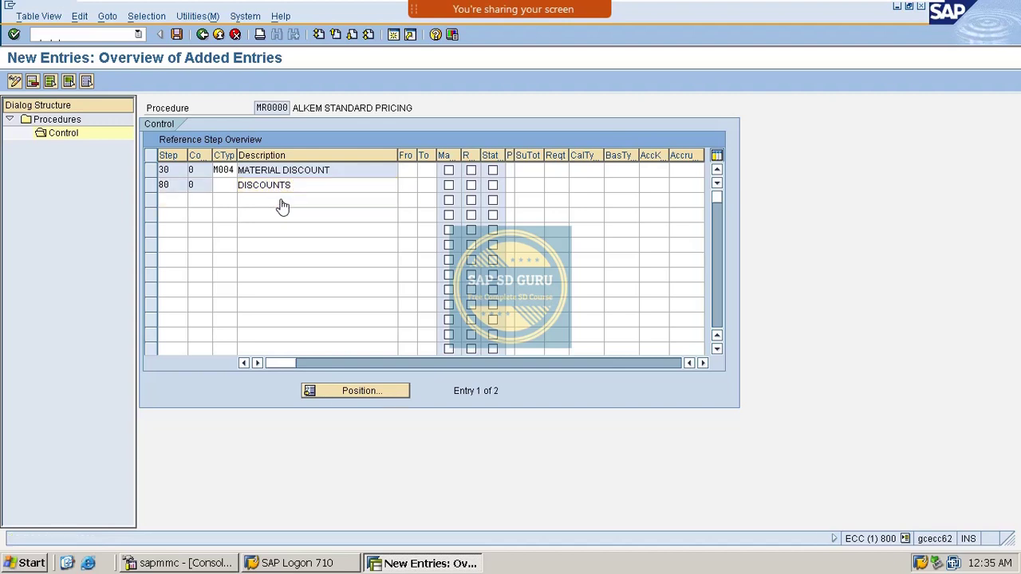
key(ctrl+s)
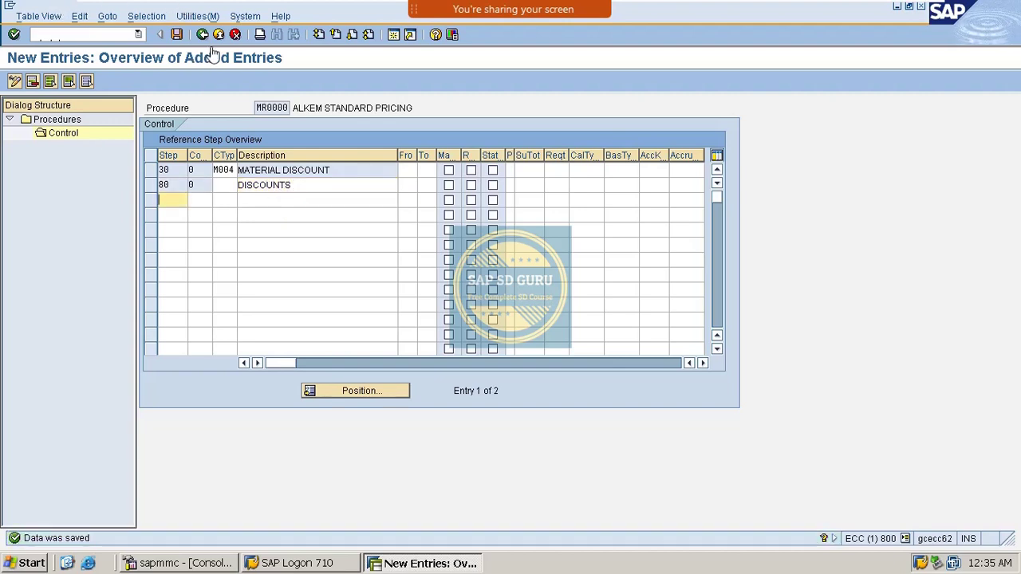
click(203, 34)
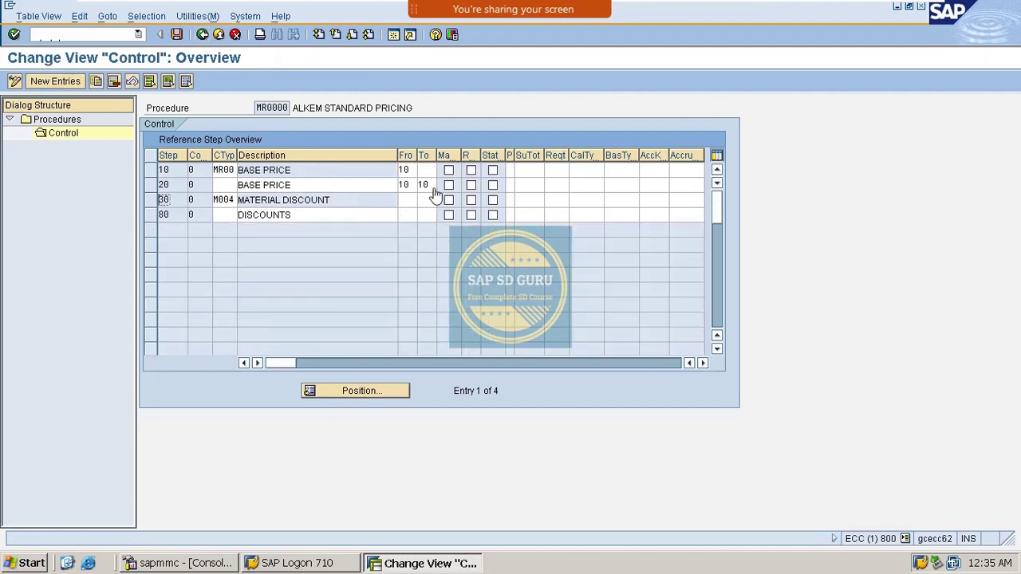
- Make step 30 MATERIAL DISCOUNT calculate from step 20
double_click(336, 204)
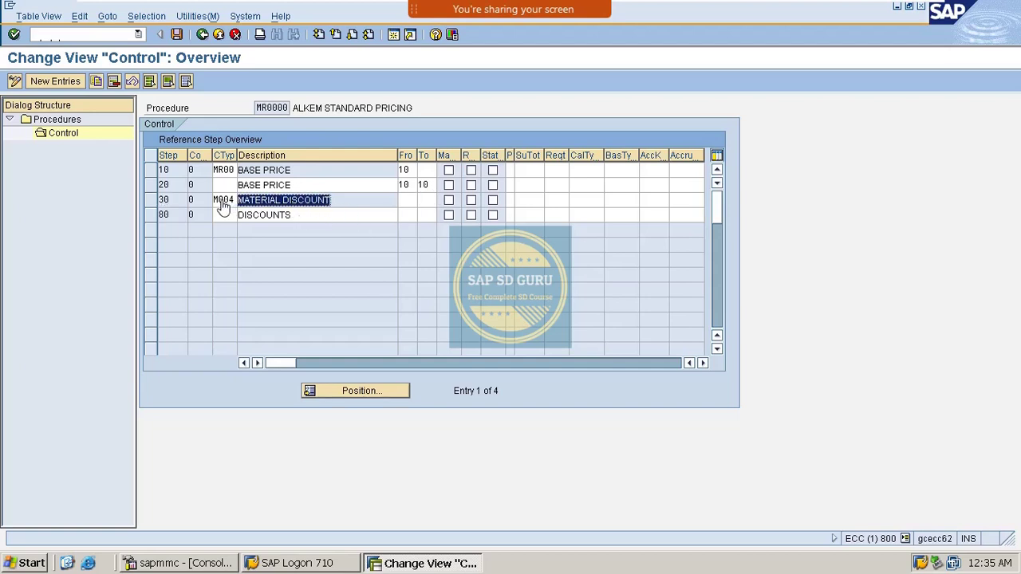
click(365, 199)
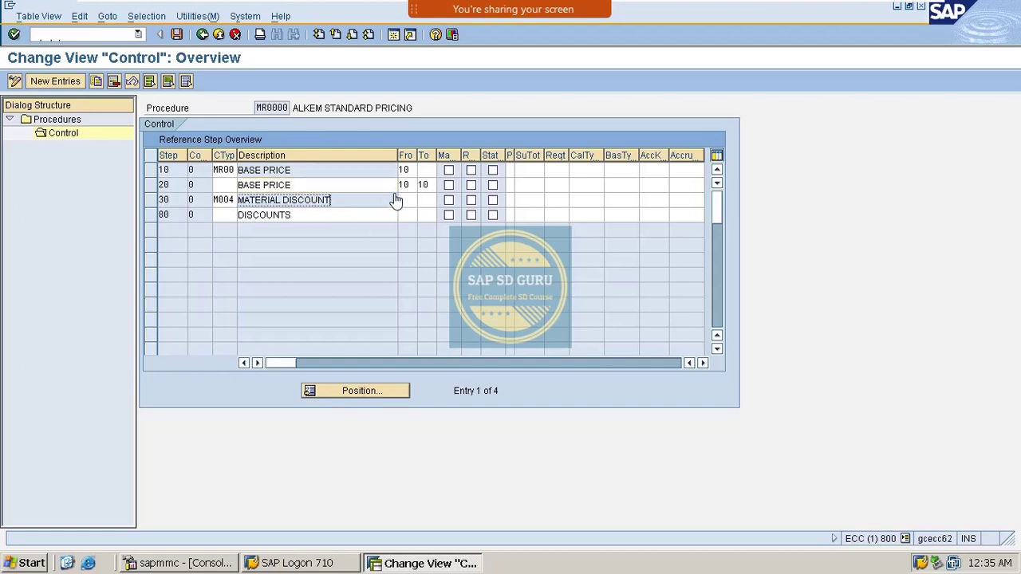
double_click(313, 188)
double_click(165, 185)
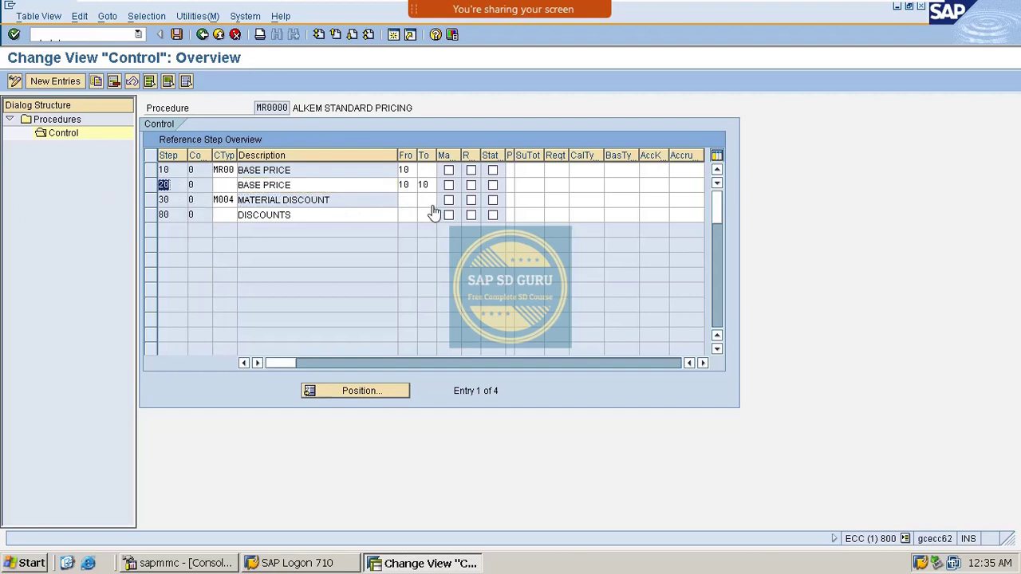
click(408, 204)
text(20)
key(Tab)
- Set step 80 DISCOUNTS From and To step 30 and save the procedure
click(407, 216)
text(30)
key(Tab)
text(30)
key(ctrl+s)
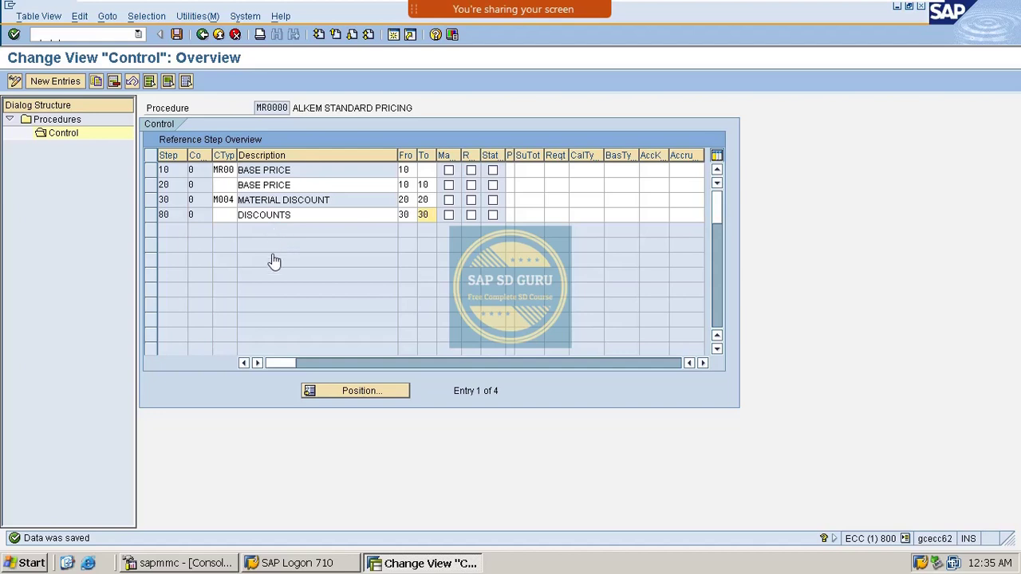
- Save the procedure again and go back to SAP Easy Access
key(ctrl+s)
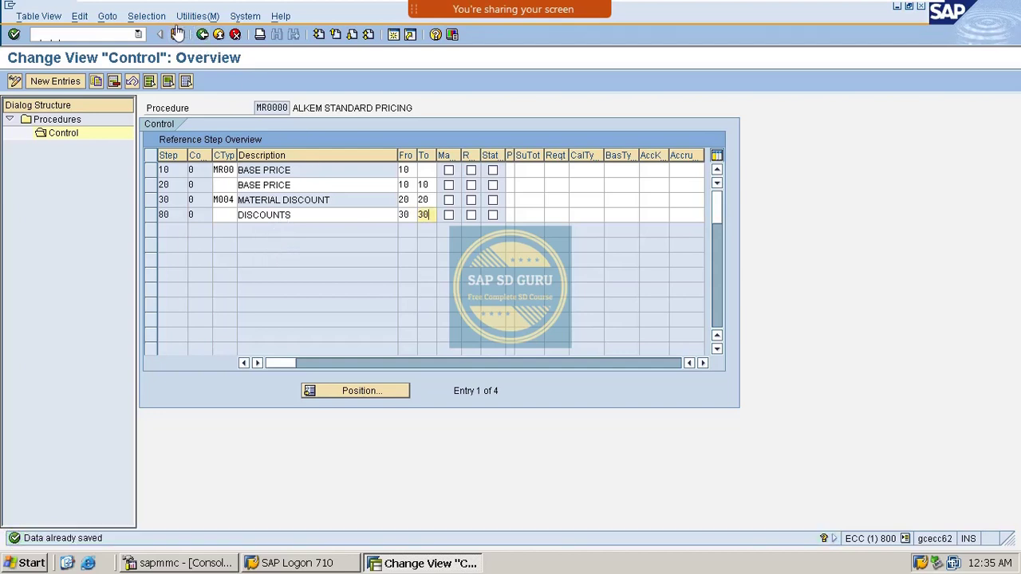
click(177, 33)
click(177, 34)
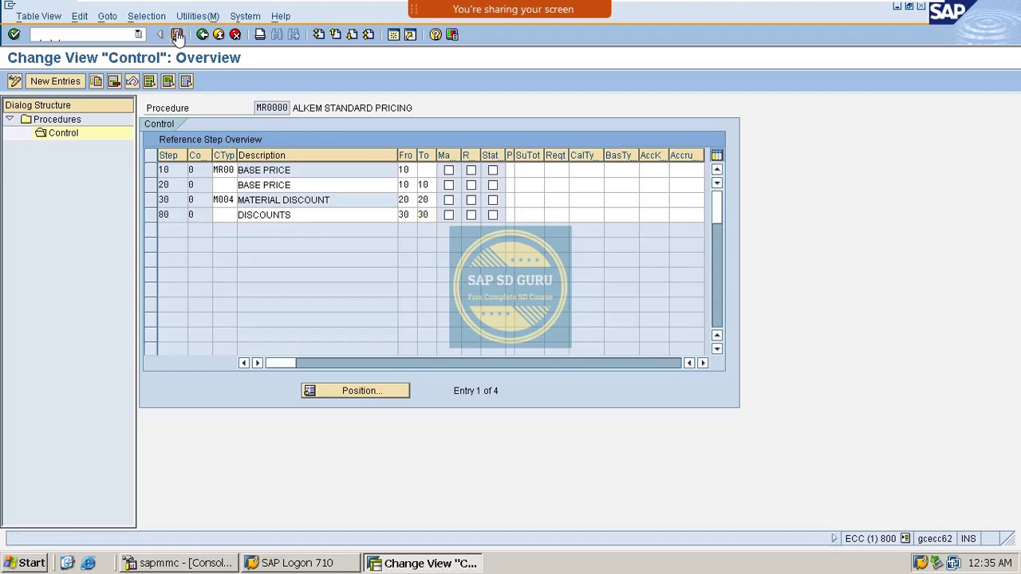
click(202, 37)
click(202, 37)
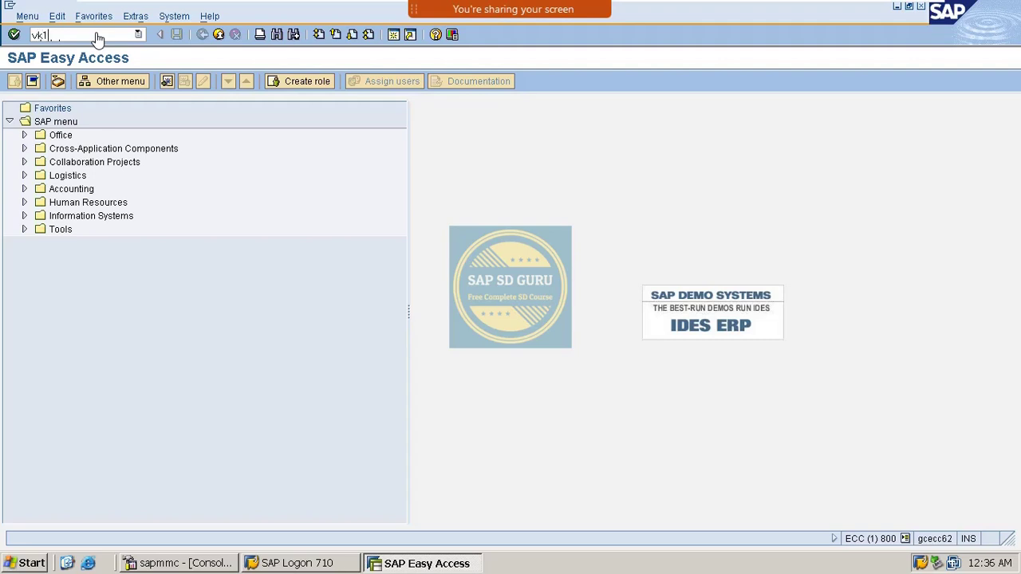
- Start VK11 condition record creation and open fast entry for condition type M004
key(Return)
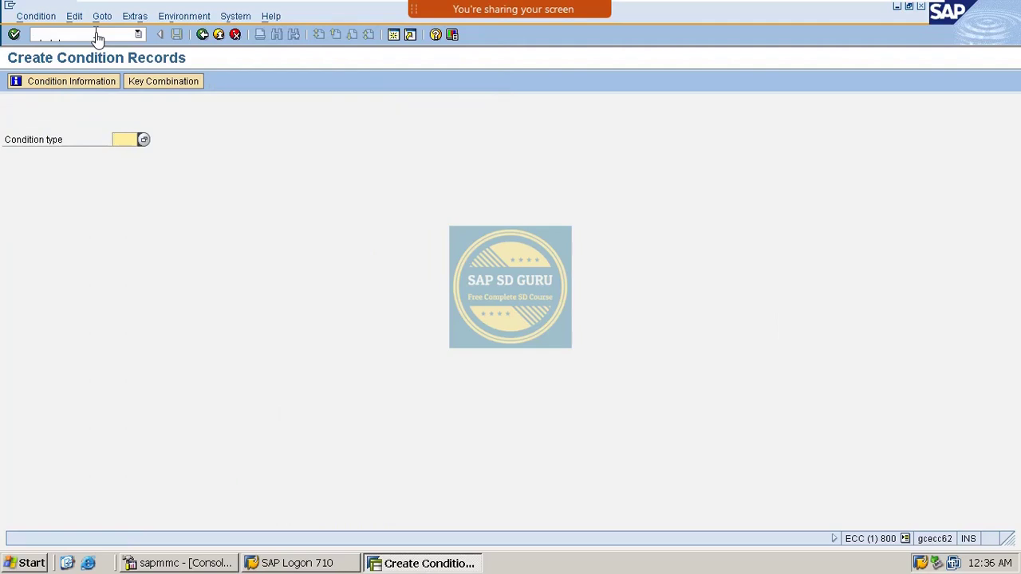
key(F3)
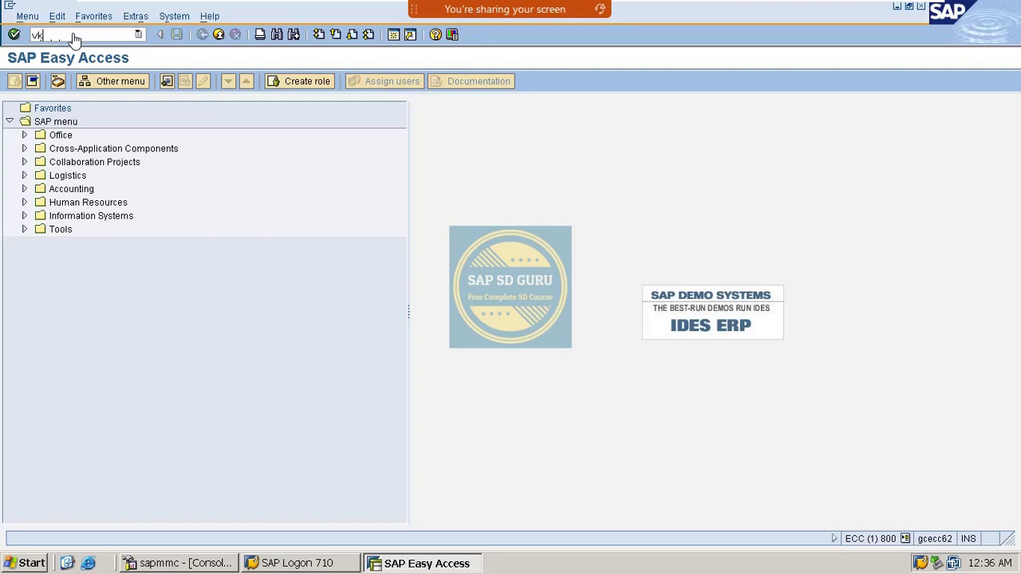
key(Return)
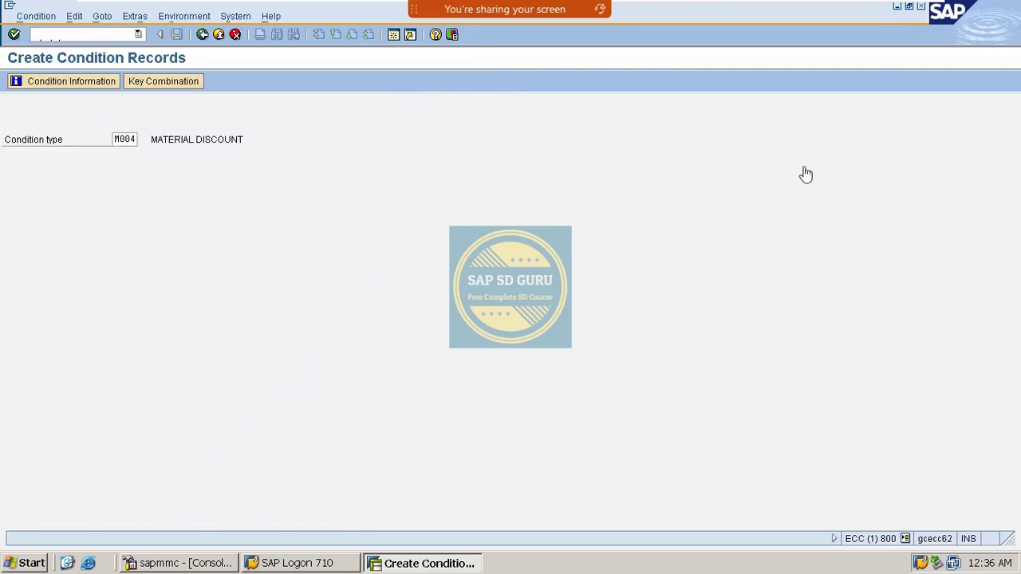
key(Return)
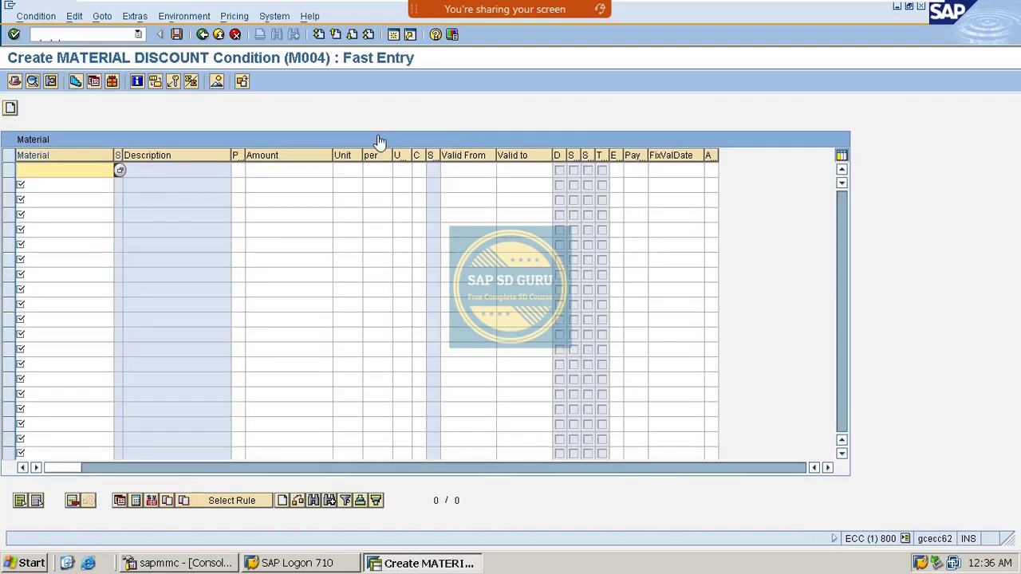
- Enter material VAXINE-150 with a 50 INR discount and save the record
key(BackSpace)
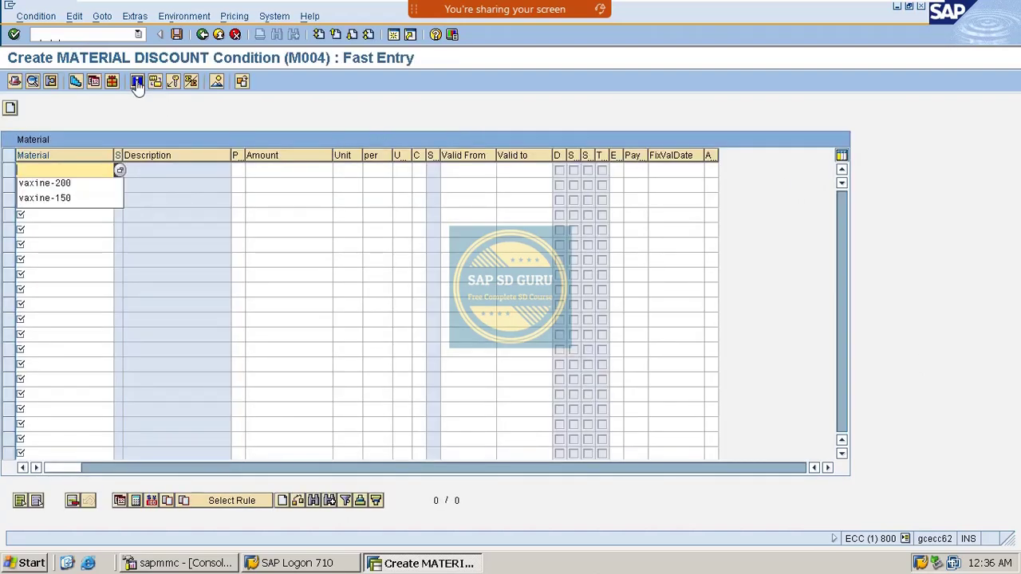
key(Down)
key(Down)
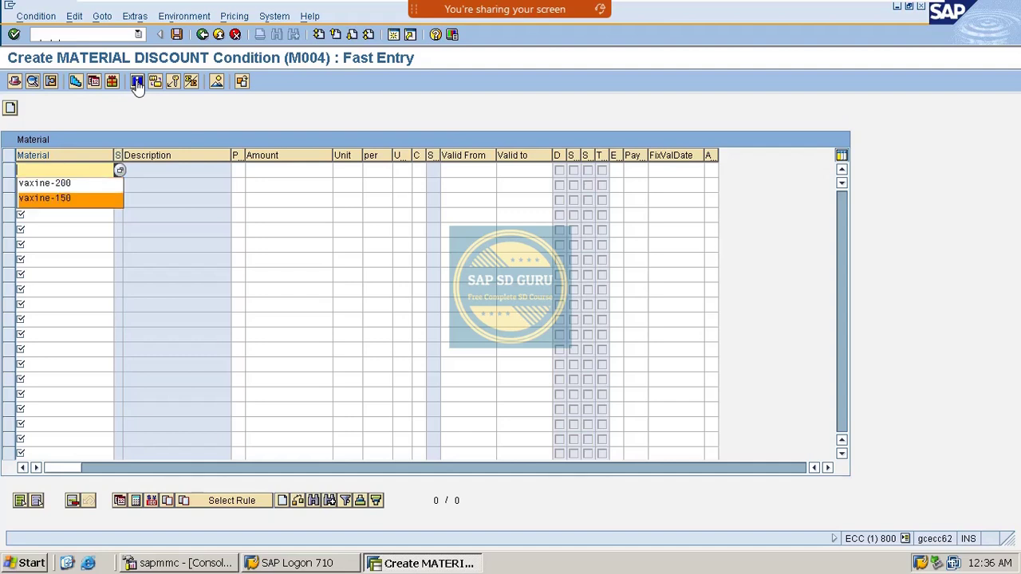
key(Return)
key(Tab)
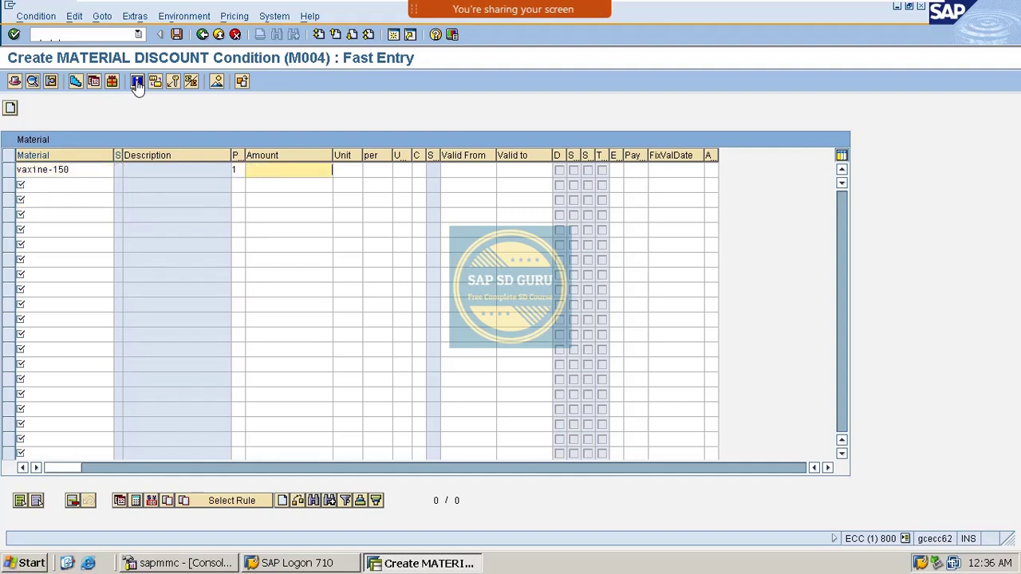
key(shift+Tab)
key(Tab)
key(Return)
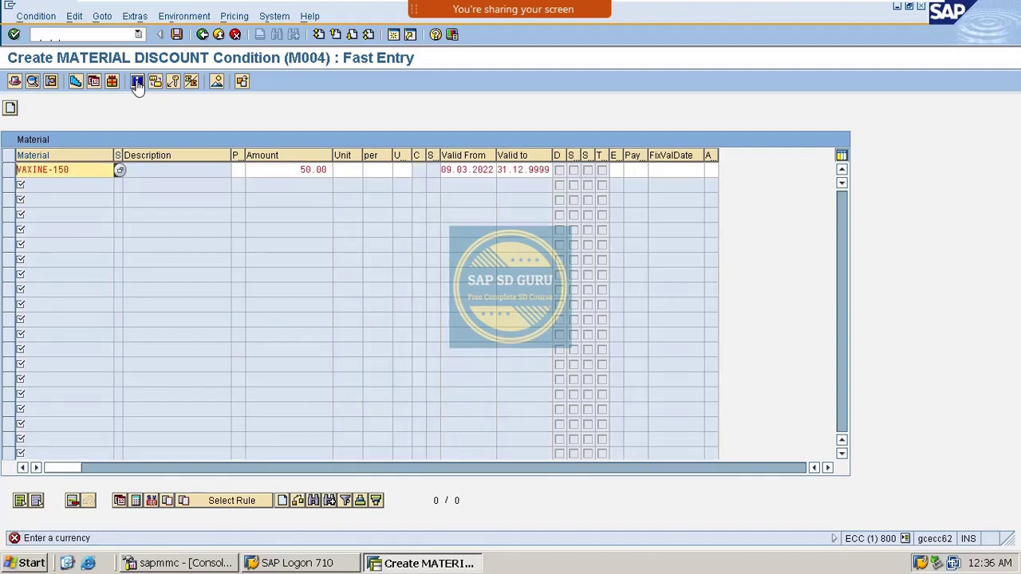
click(359, 171)
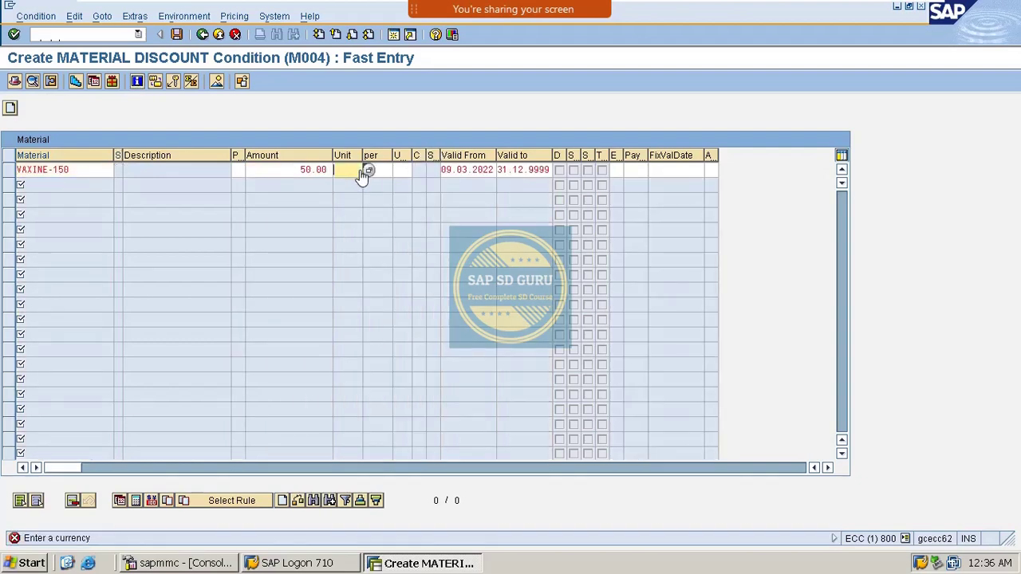
text(INR)
key(Return)
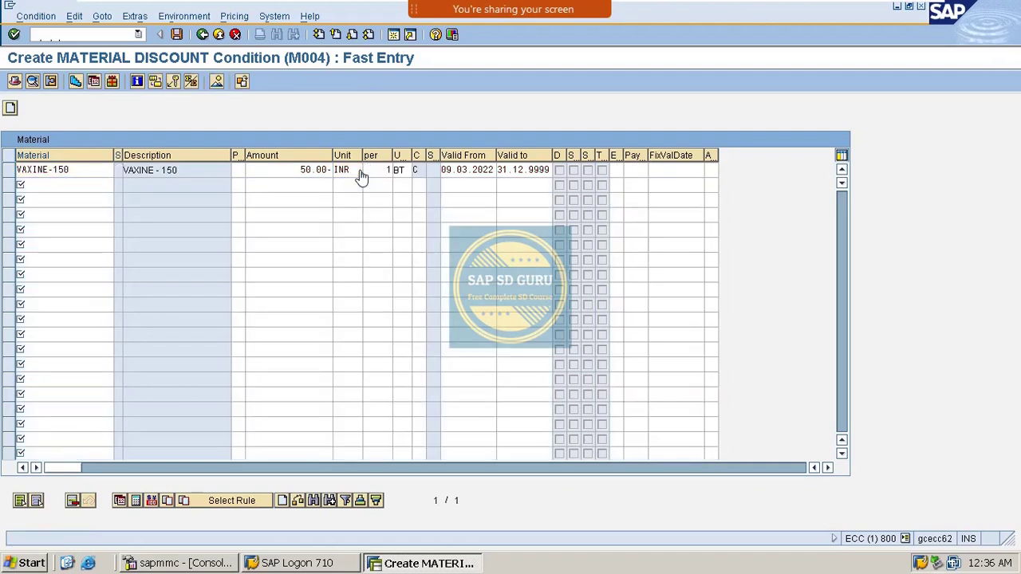
key(ctrl+s)
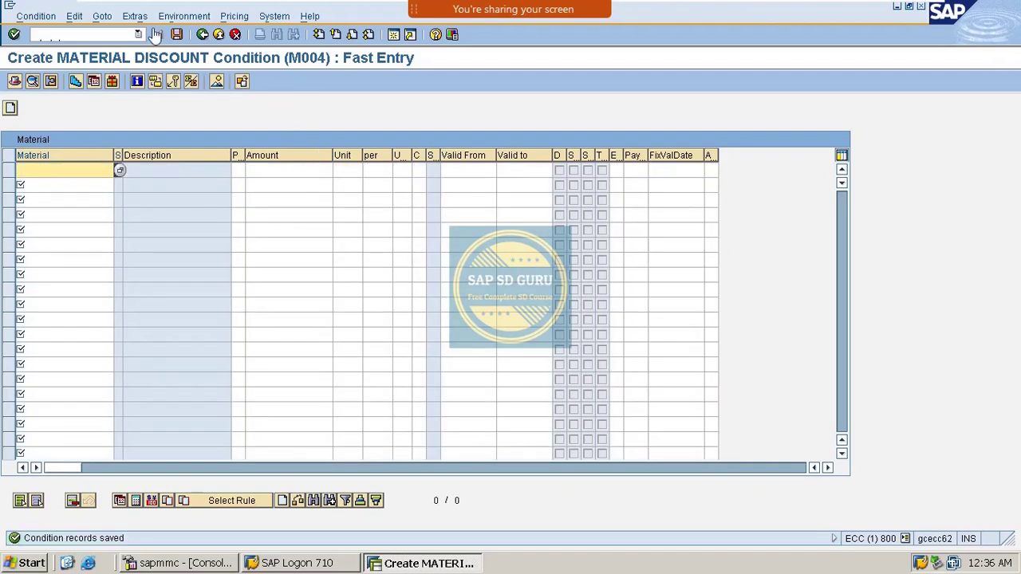
- Create an M004 record by material for VAXINE-200 at 20.00- INR per BT and save it
click(203, 36)
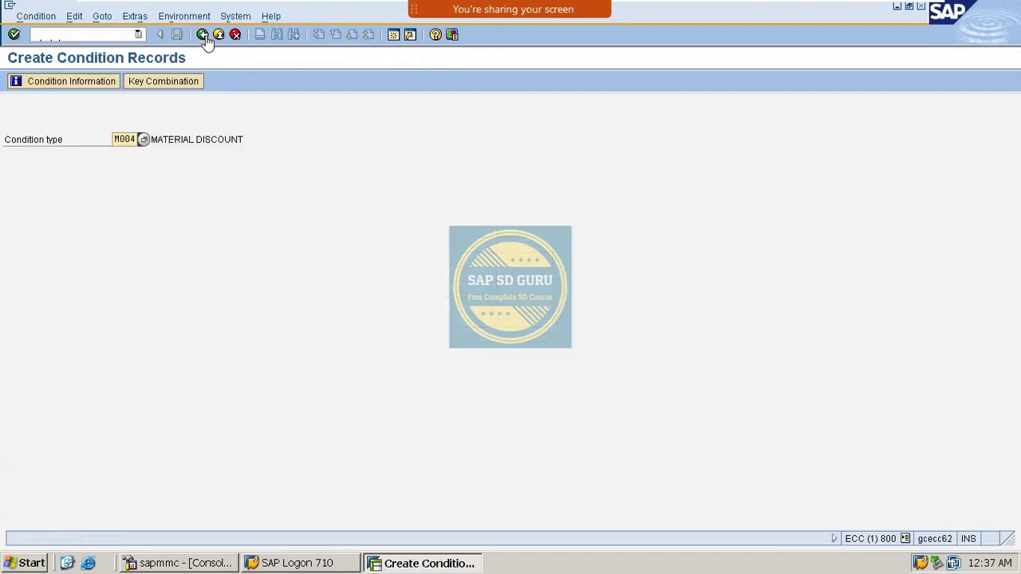
click(174, 80)
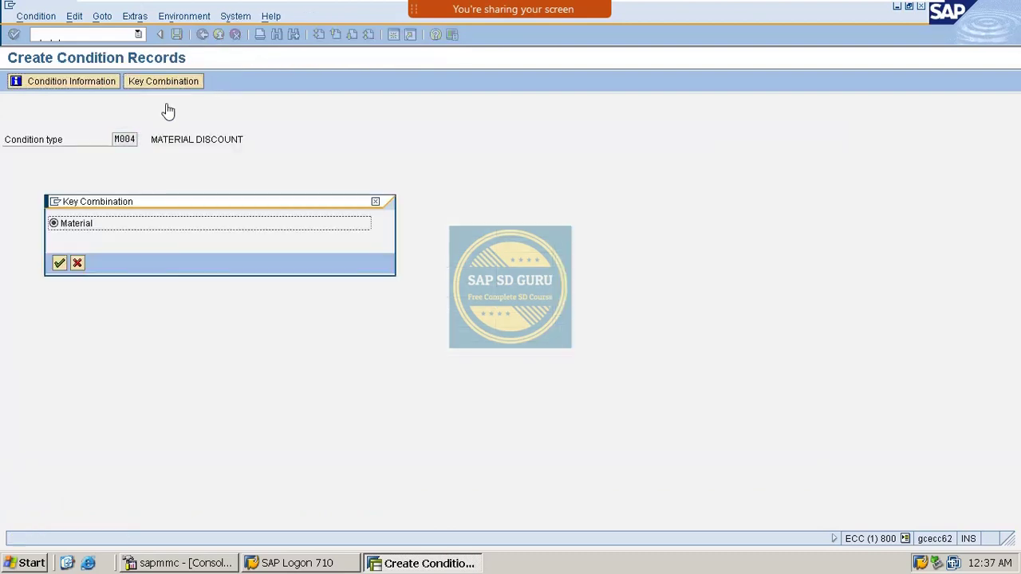
double_click(148, 218)
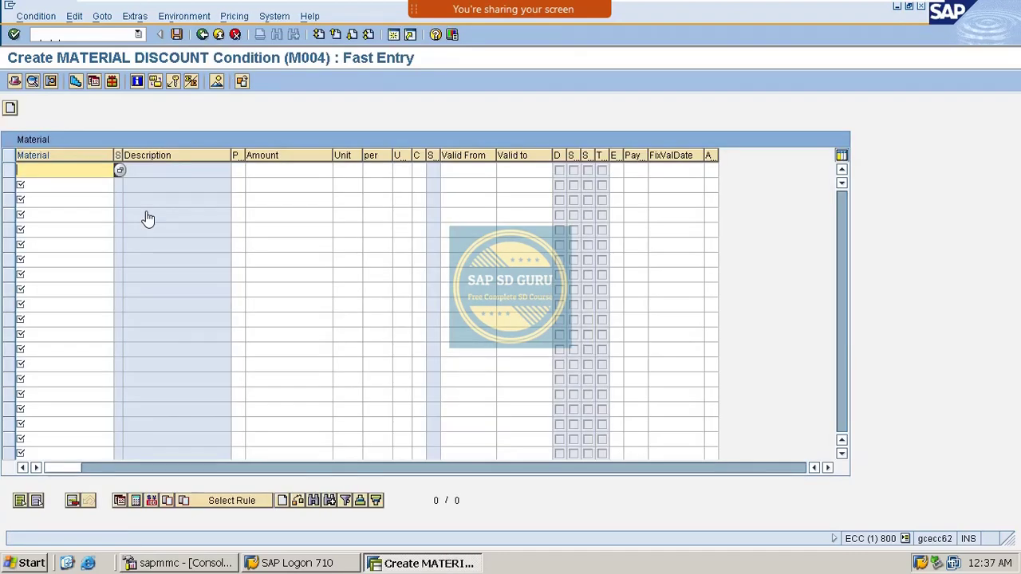
text(vaxine-)
key(Down)
key(Down)
key(Return)
key(Tab)
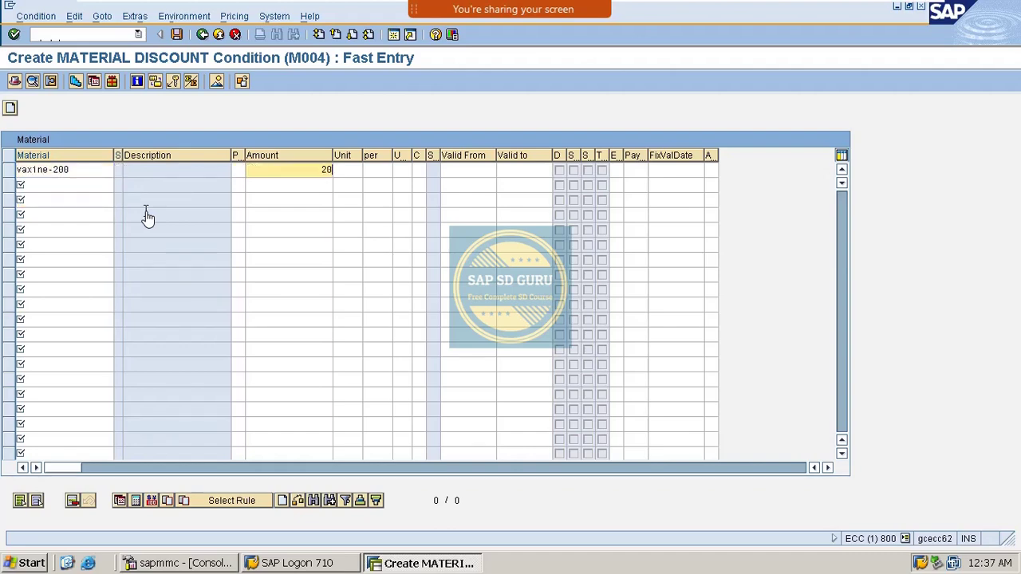
key(Return)
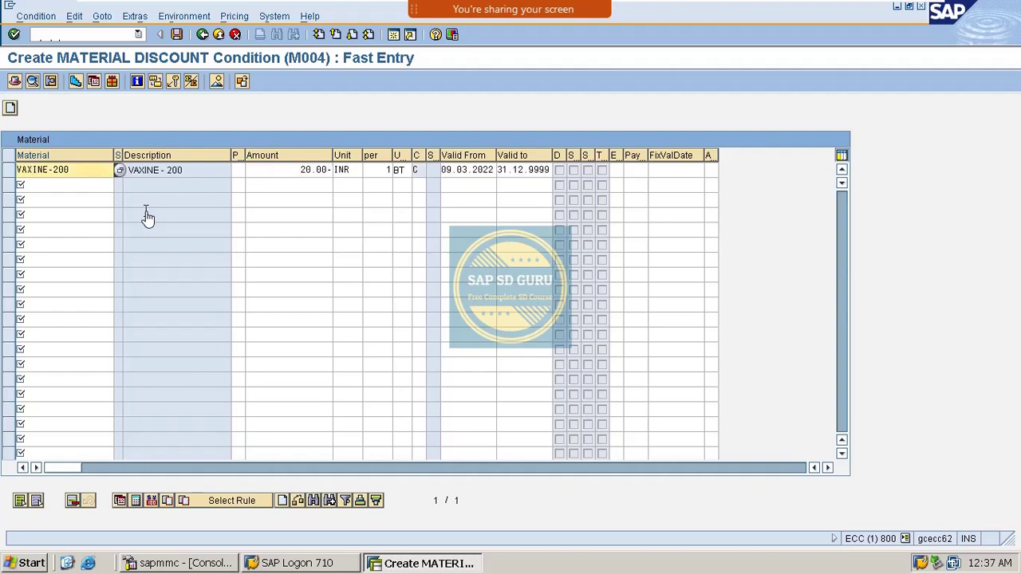
click(329, 171)
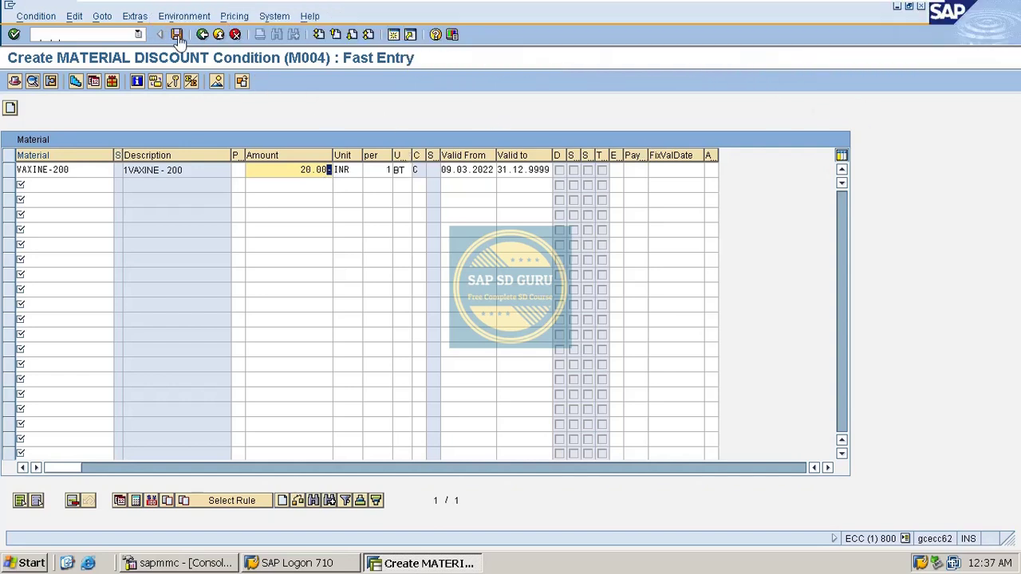
click(176, 34)
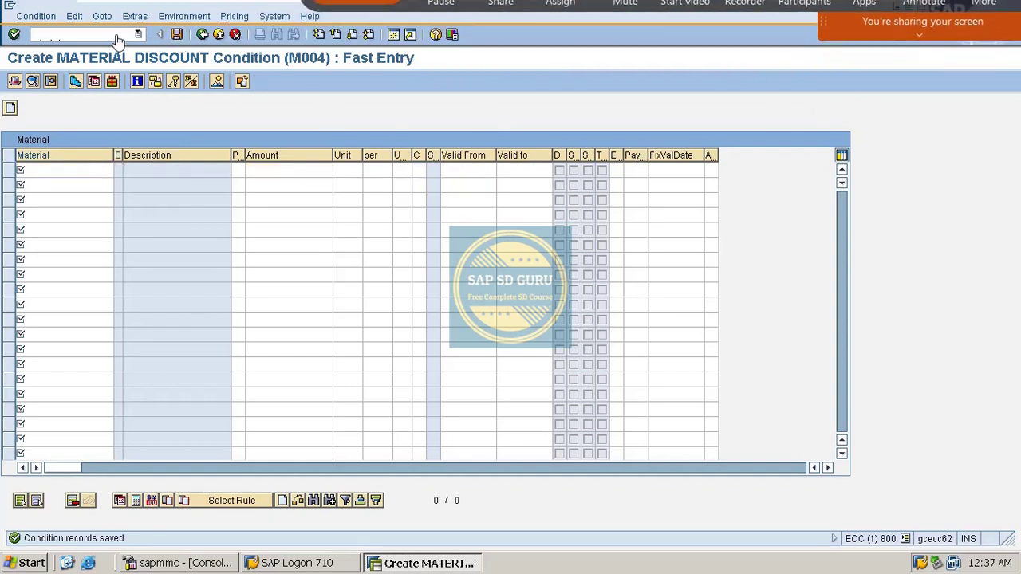
- Start a VA01 order of type OR for sales area M100/M1/M1
text(/nva01)
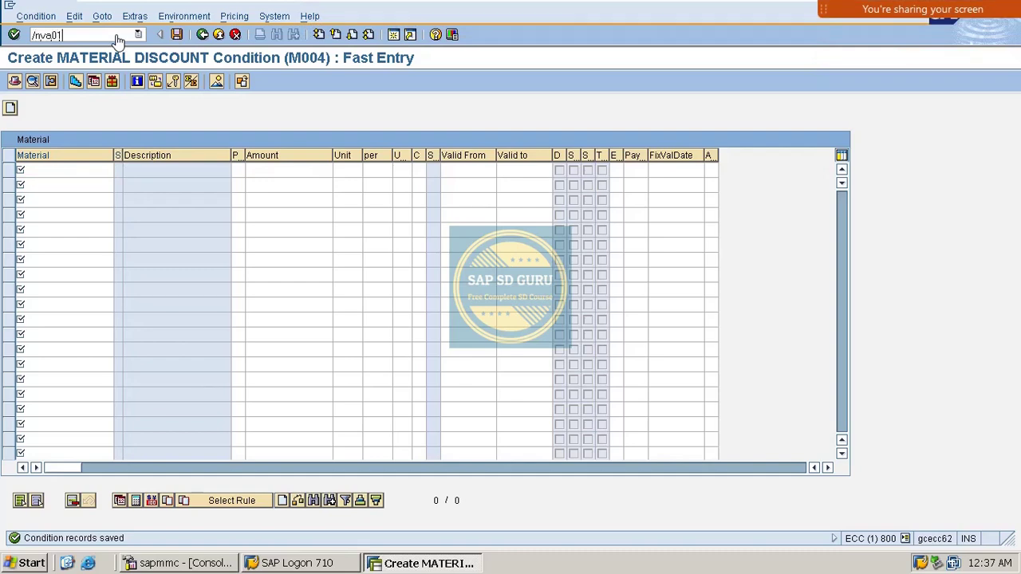
key(Return)
text(or)
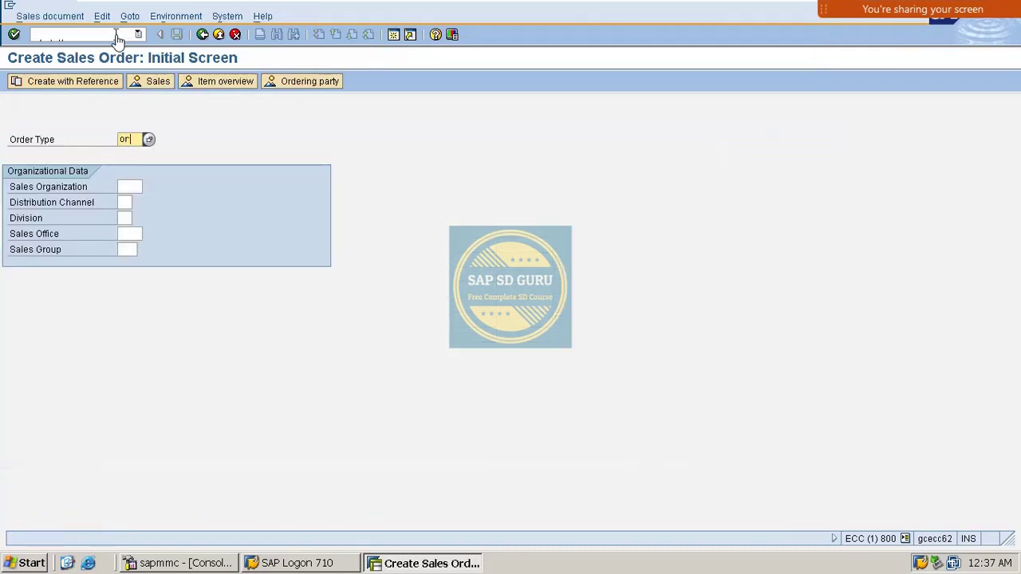
key(Tab)
text(m100)
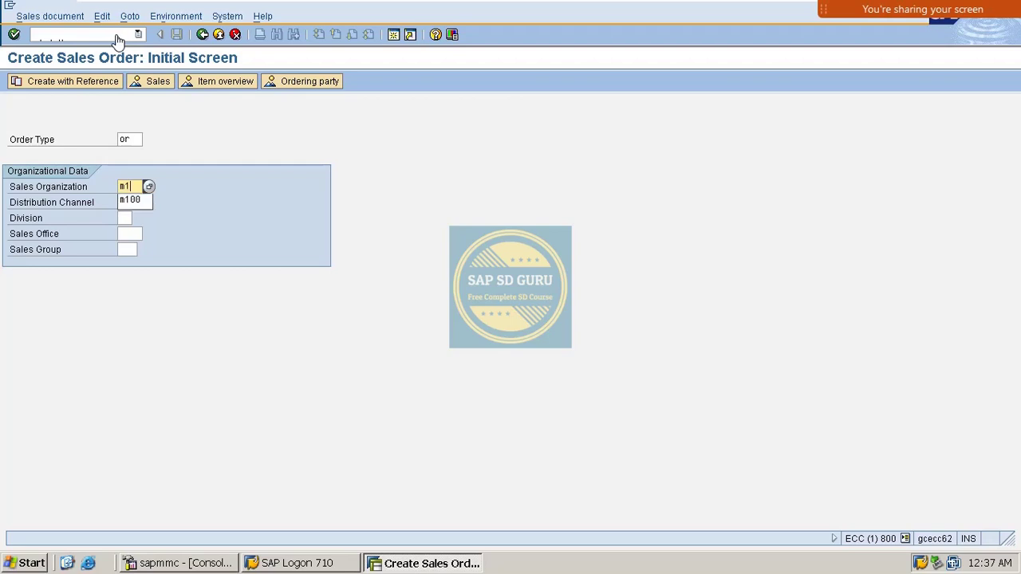
key(Tab)
text(m1)
key(Tab)
text(m1)
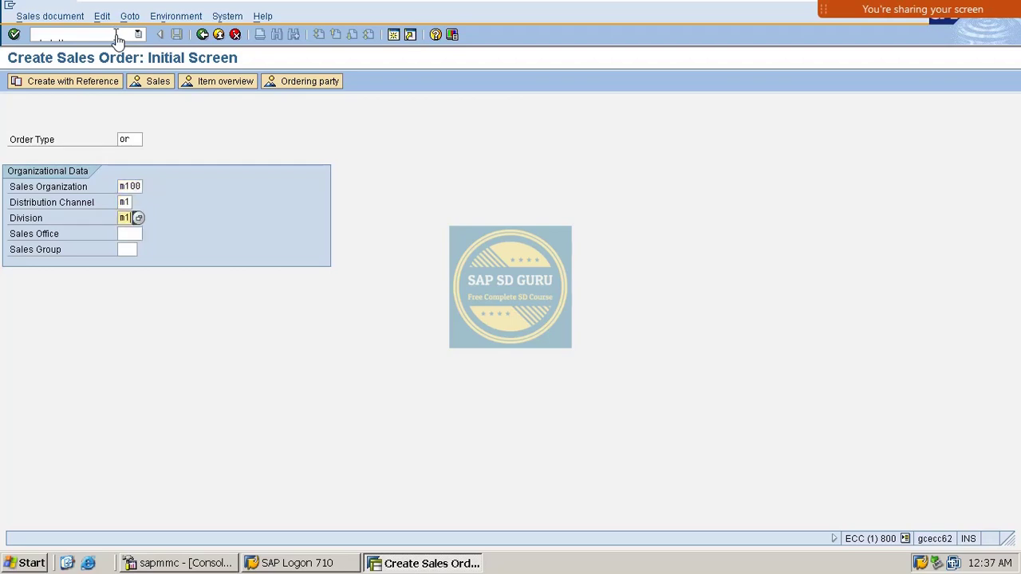
key(Return)
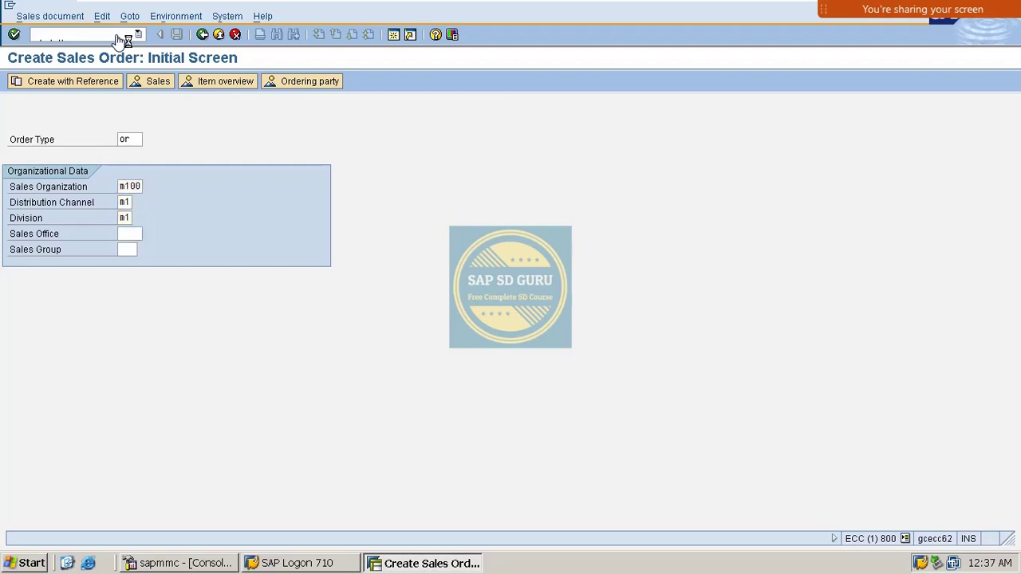
- Choose the previous sold-to party and add item VAXINE-150, quantity 1, priced at 70.00 INR
key(Down)
key(Return)
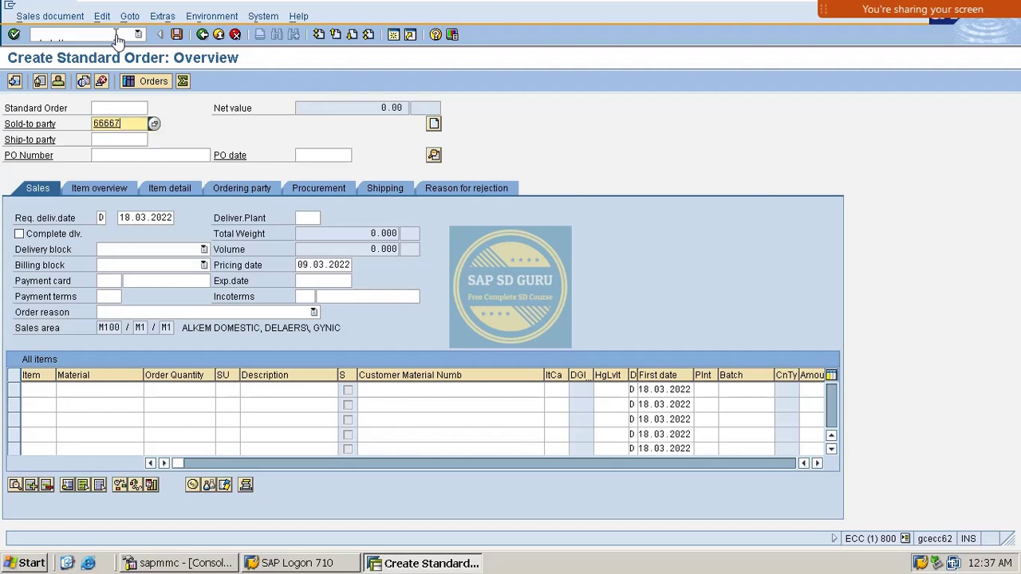
key(Return)
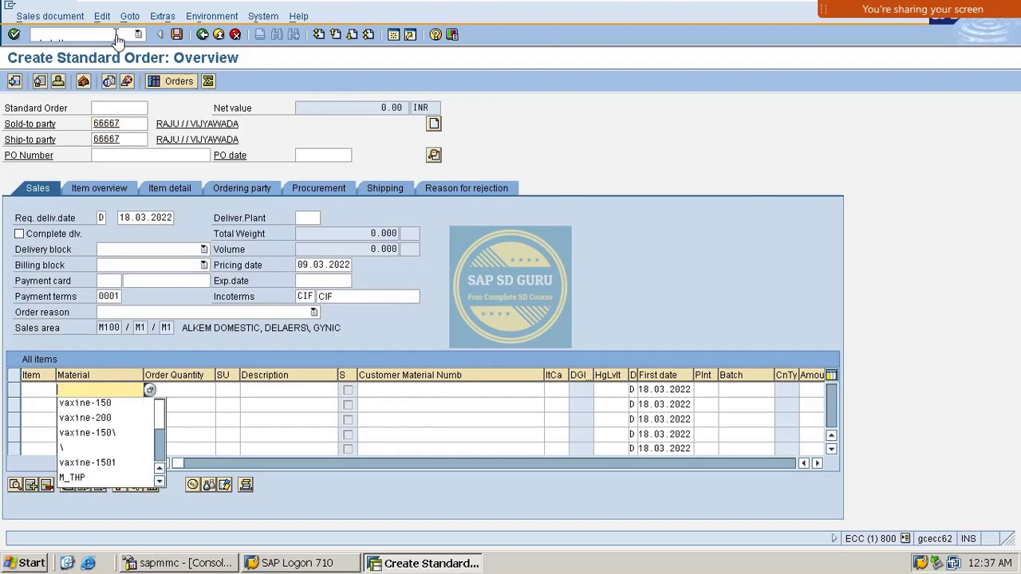
key(Down)
key(Return)
key(Return)
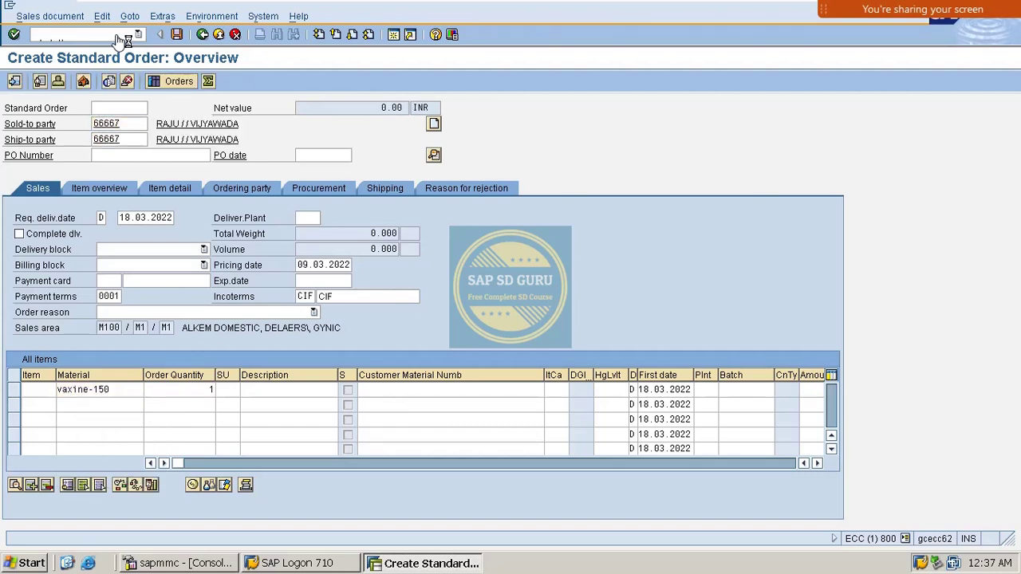
click(118, 395)
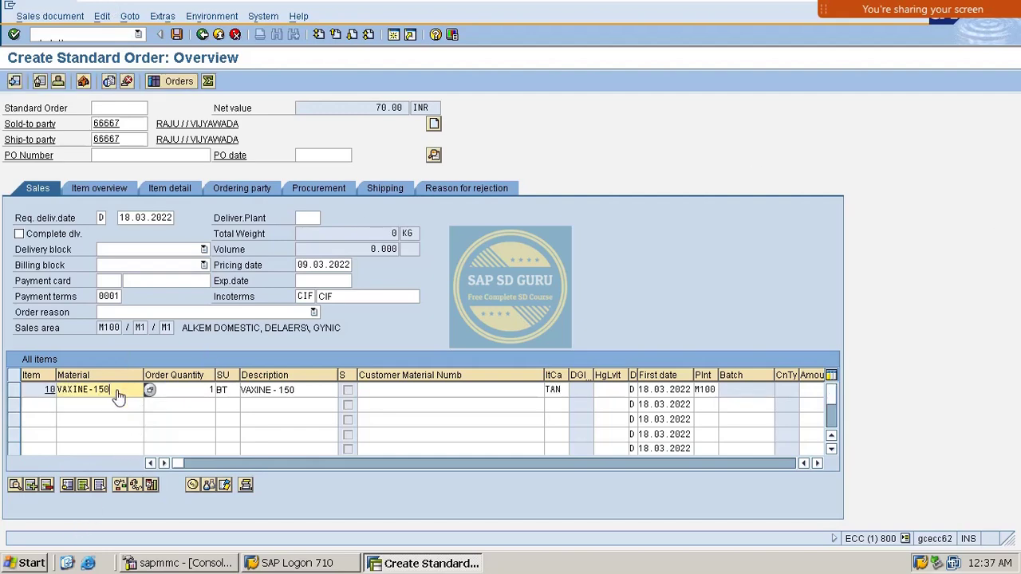
double_click(118, 396)
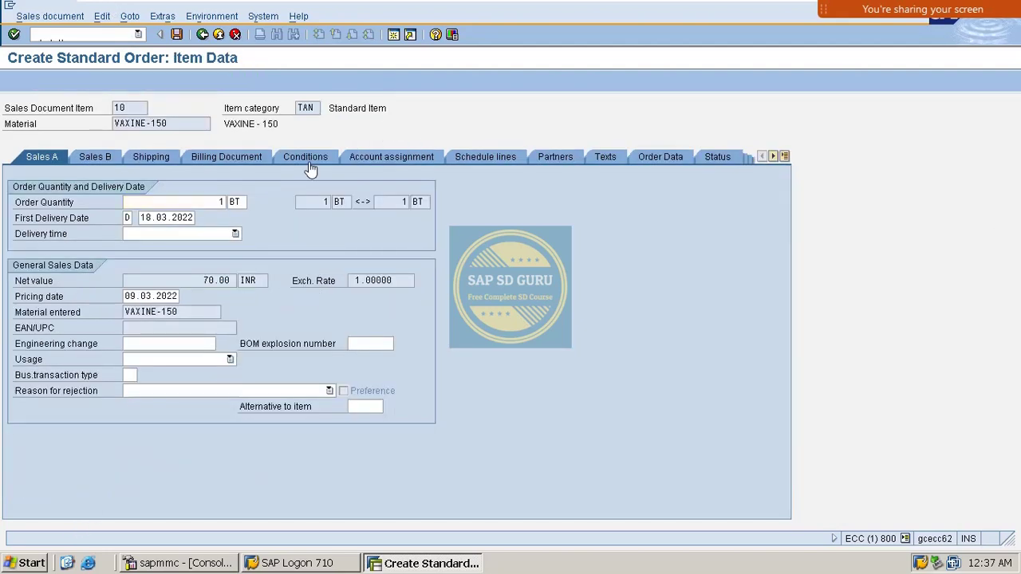
click(302, 156)
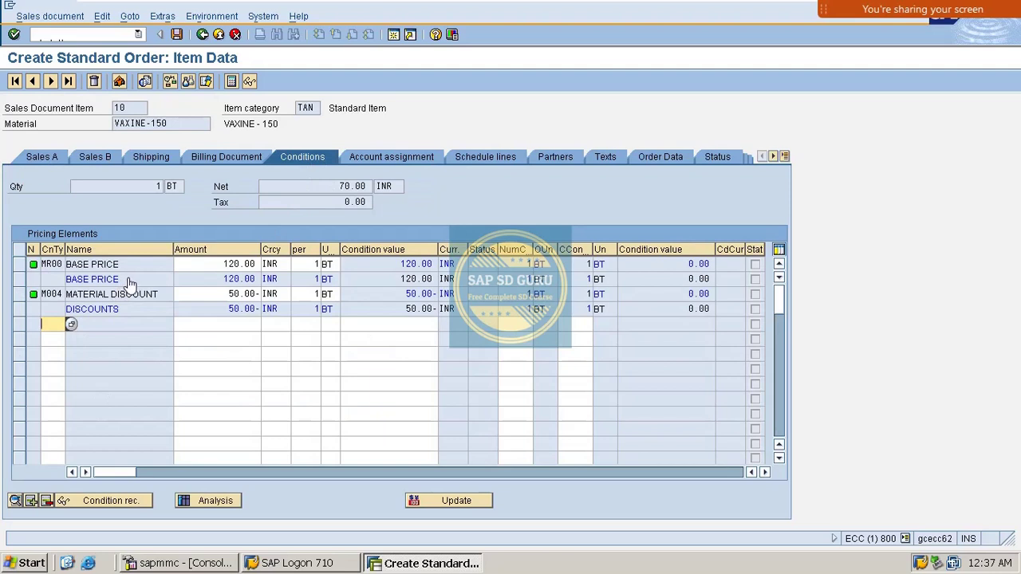
click(92, 264)
click(227, 264)
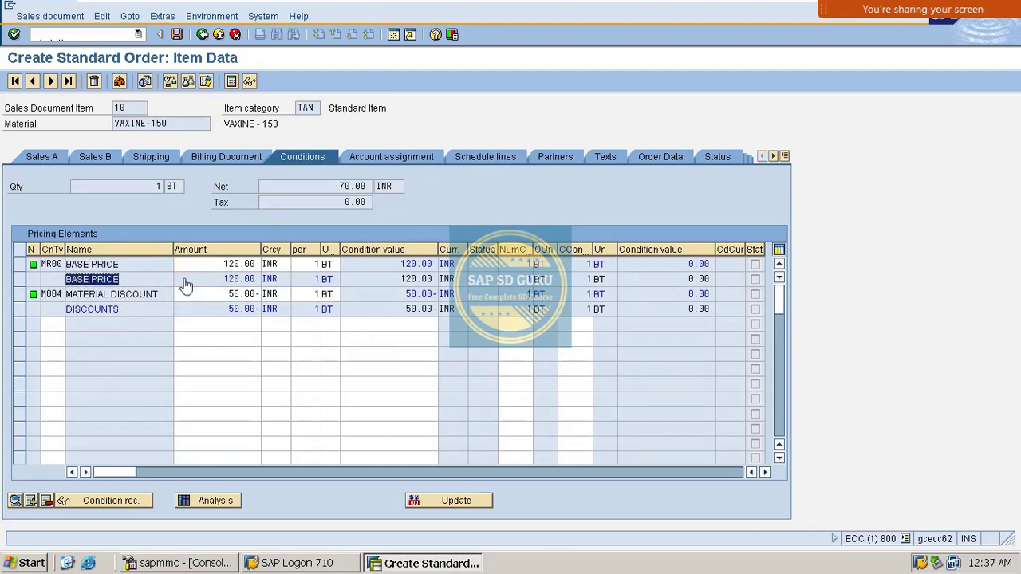
click(159, 280)
click(234, 280)
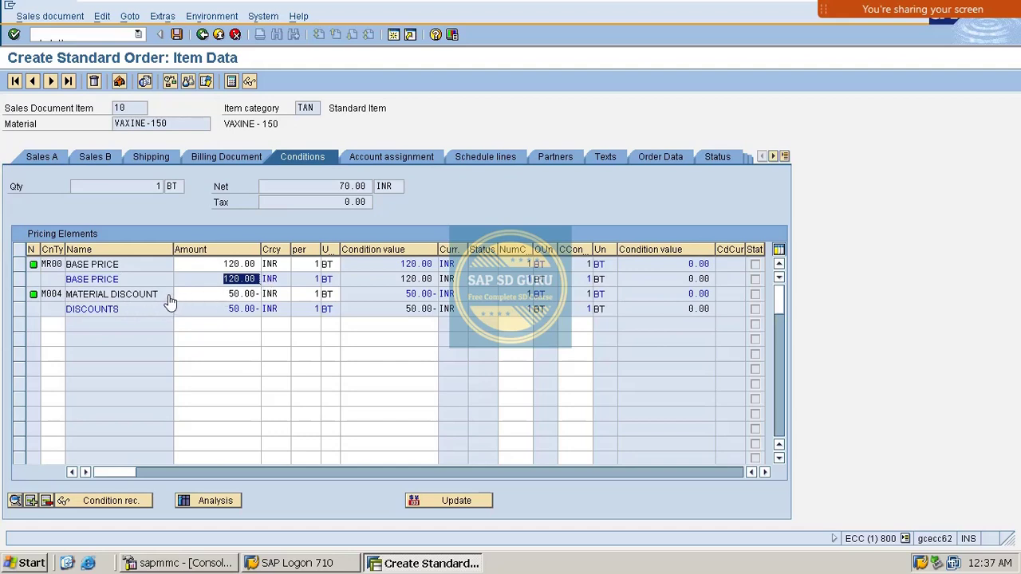
click(221, 295)
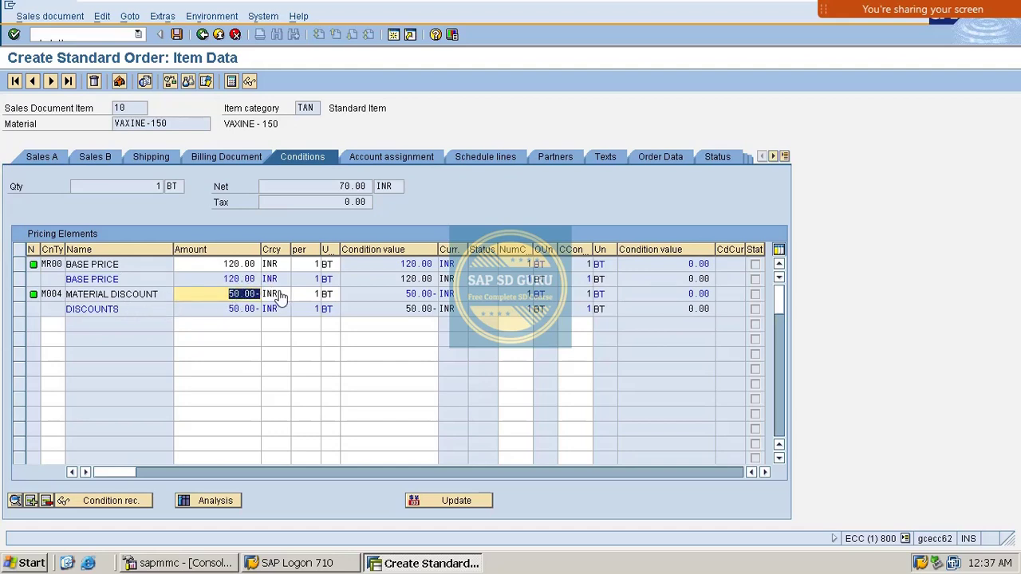
click(231, 279)
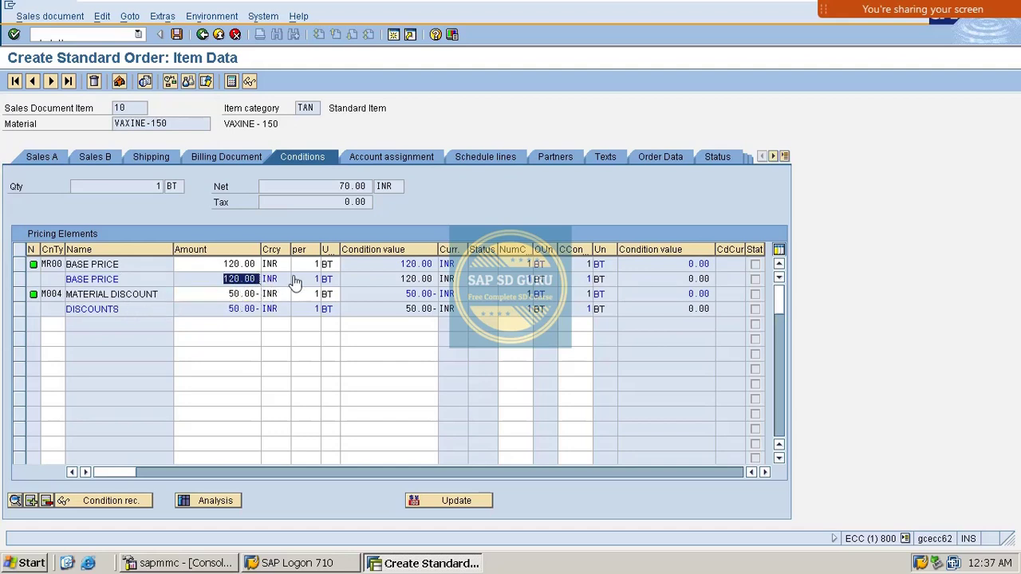
click(221, 314)
click(339, 188)
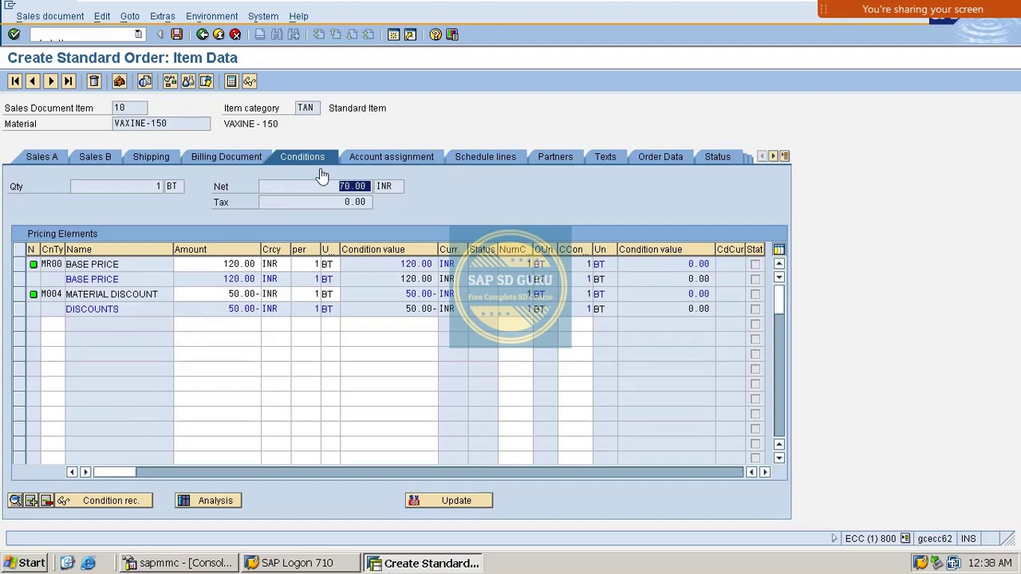
click(203, 35)
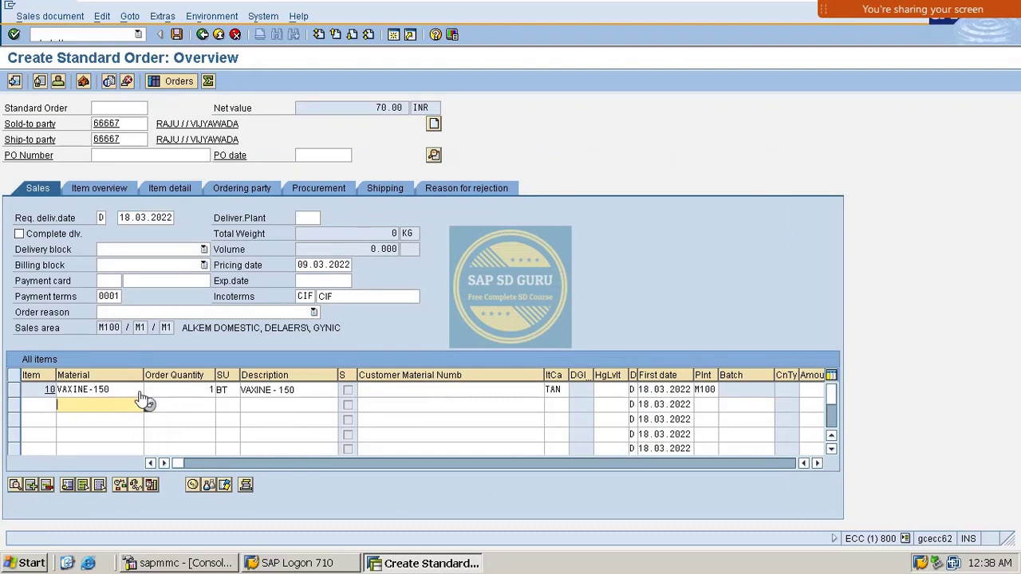
- Add item 20 VAXINE-200 with quantity 1 to the order
click(140, 400)
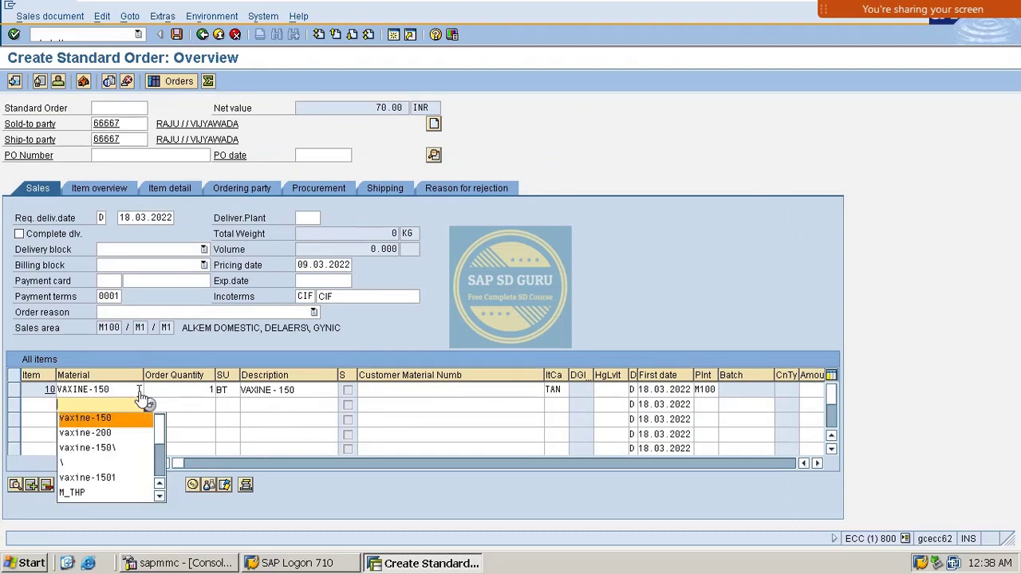
key(Down)
key(Return)
key(Tab)
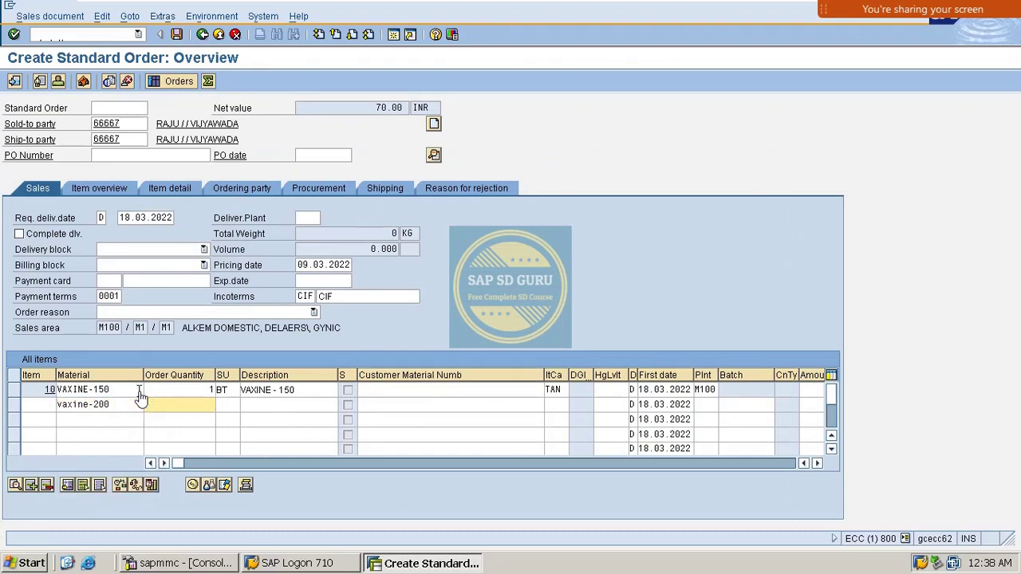
text(1)
key(Return)
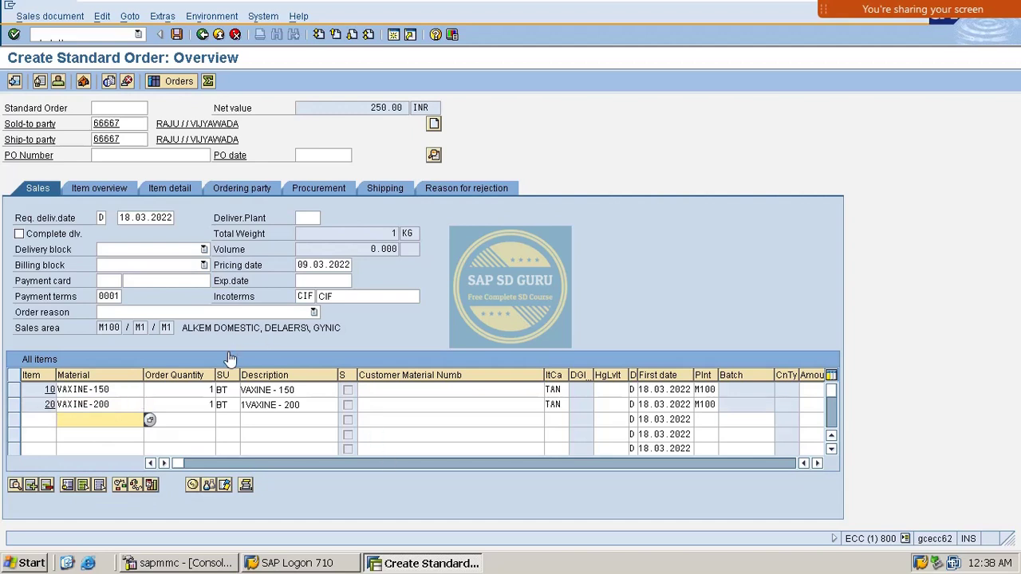
- Check VAXINE-200's item conditions: 20.00- material discount and 180.00 net value
double_click(141, 407)
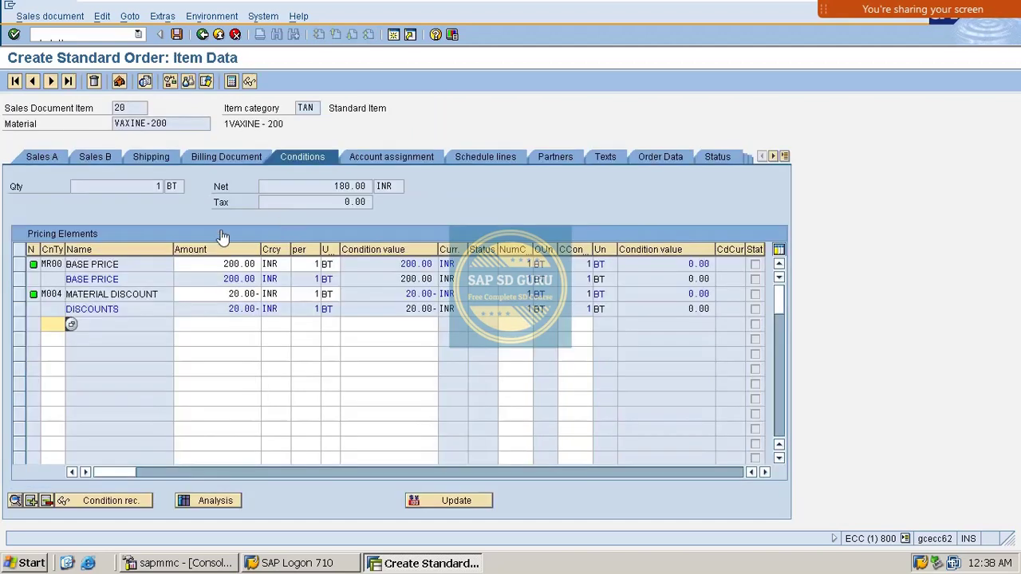
double_click(239, 294)
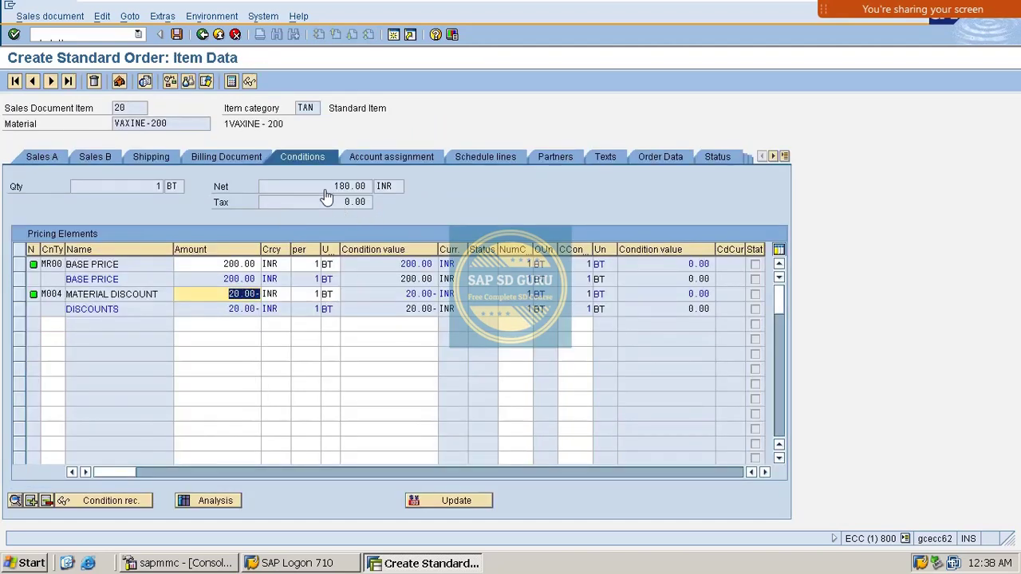
drag(326, 193, 452, 189)
click(203, 34)
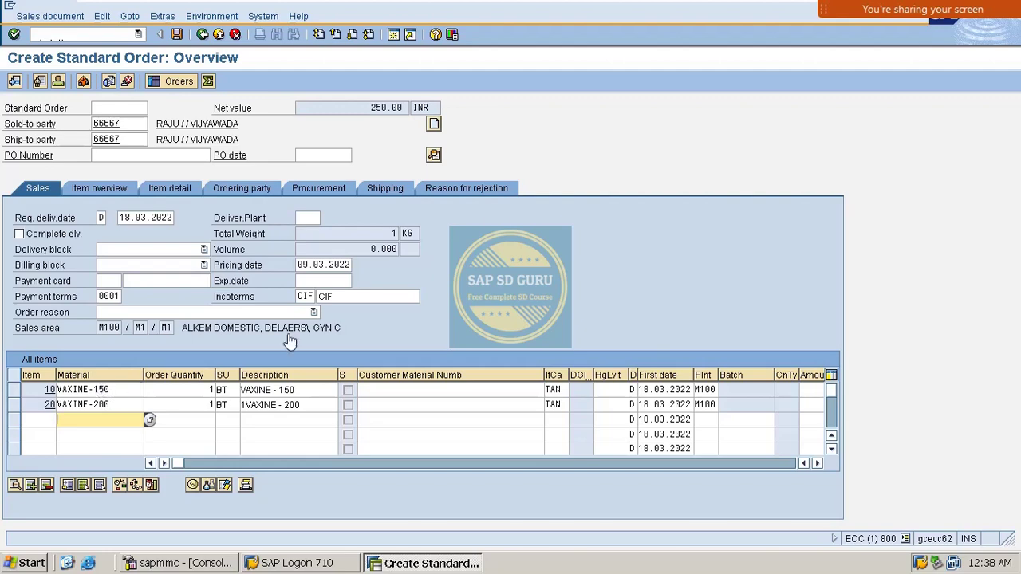
- Review header conditions: BASE PRICE 320.00 and MATERIAL DISCOUNT 70.00-, net 250.00 INR
click(434, 155)
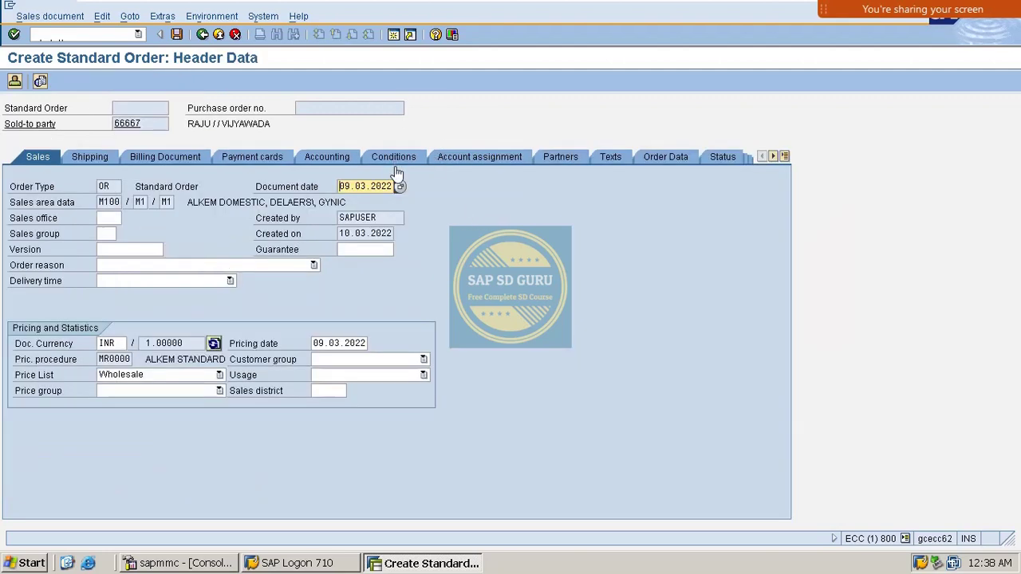
click(394, 159)
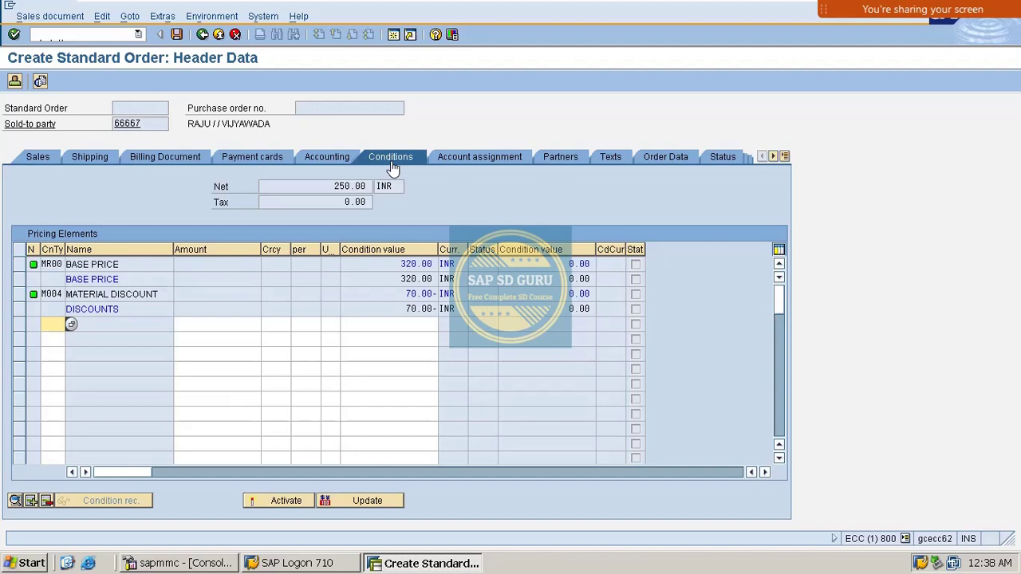
double_click(393, 268)
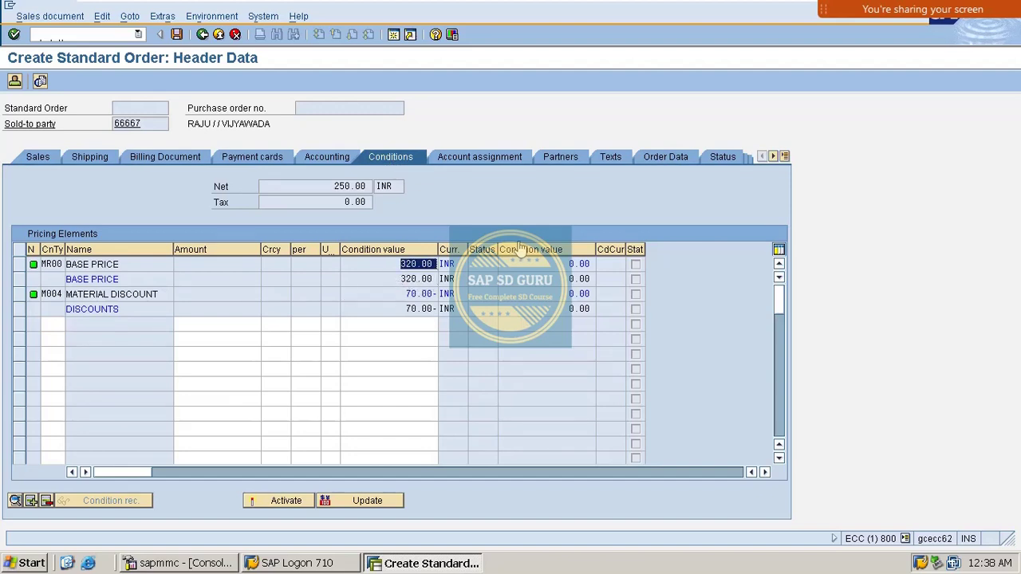
double_click(411, 295)
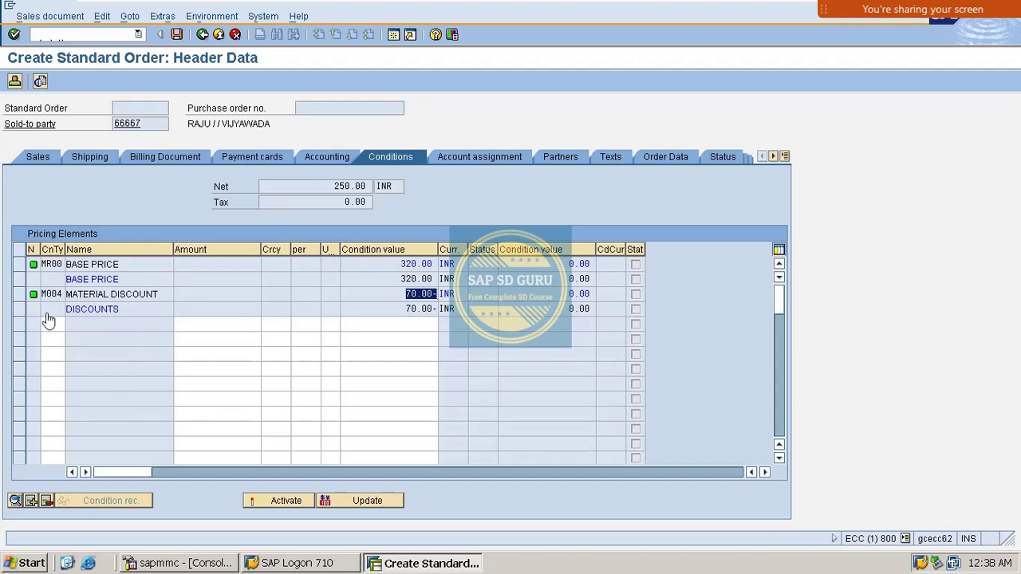
drag(170, 299, 4, 298)
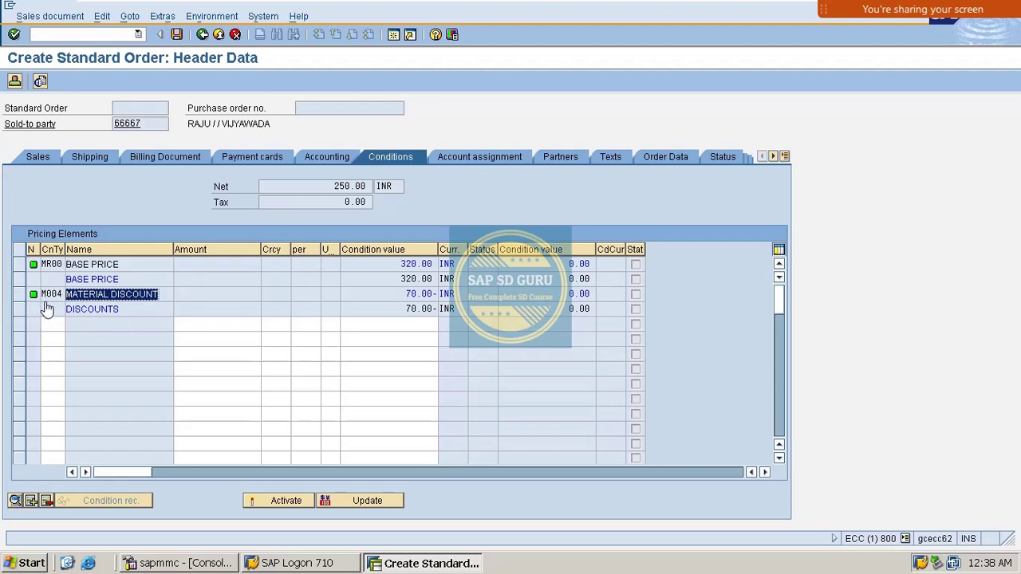